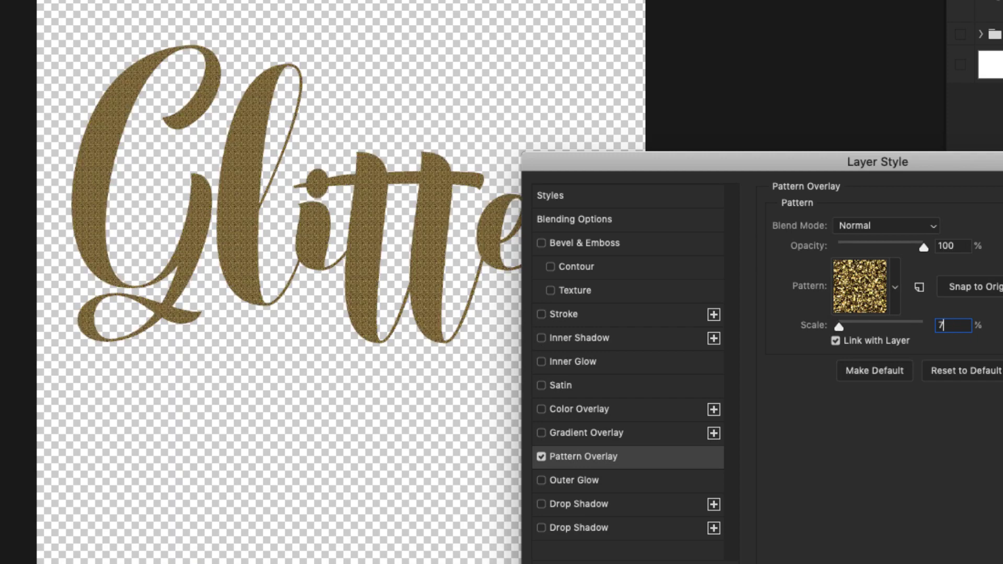
Set the gold glitter pattern overlay scale to 70 and preview it against the Background layer.
{"action": "type", "text": "0"}
{"action": "key", "text": "Return"}
{"action": "left_click", "coordinate": [959, 64]}
{"action": "left_click", "coordinate": [960, 64]}
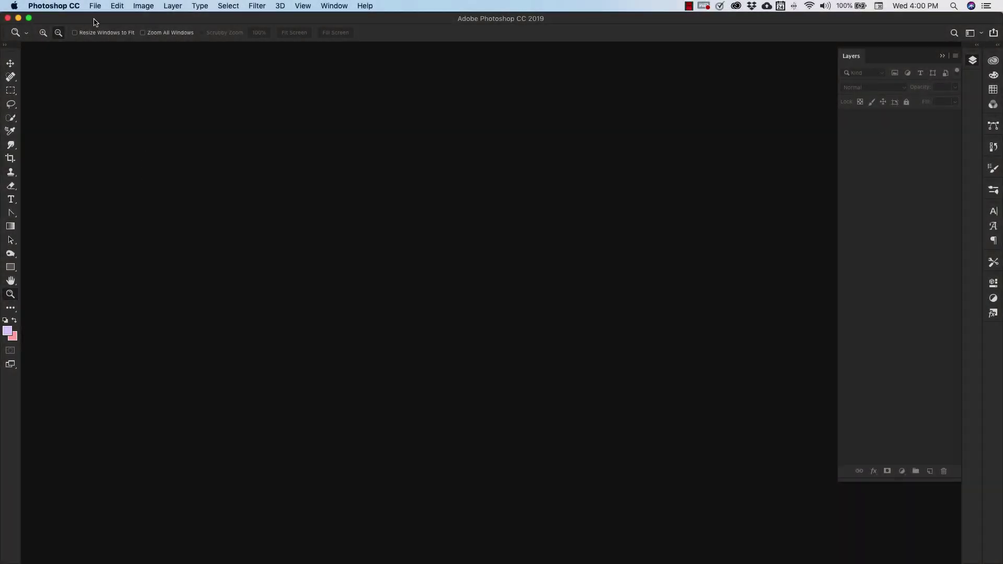
Create a new 1000×1000 px, 72 ppi, RGB Color document with a white background.
{"action": "left_click", "coordinate": [94, 6]}
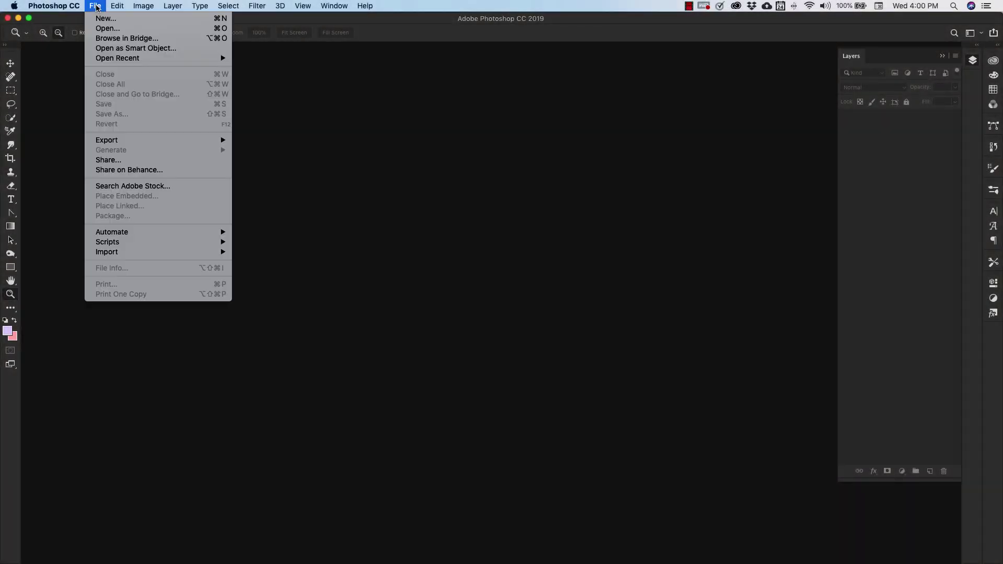
{"action": "left_click", "coordinate": [97, 21]}
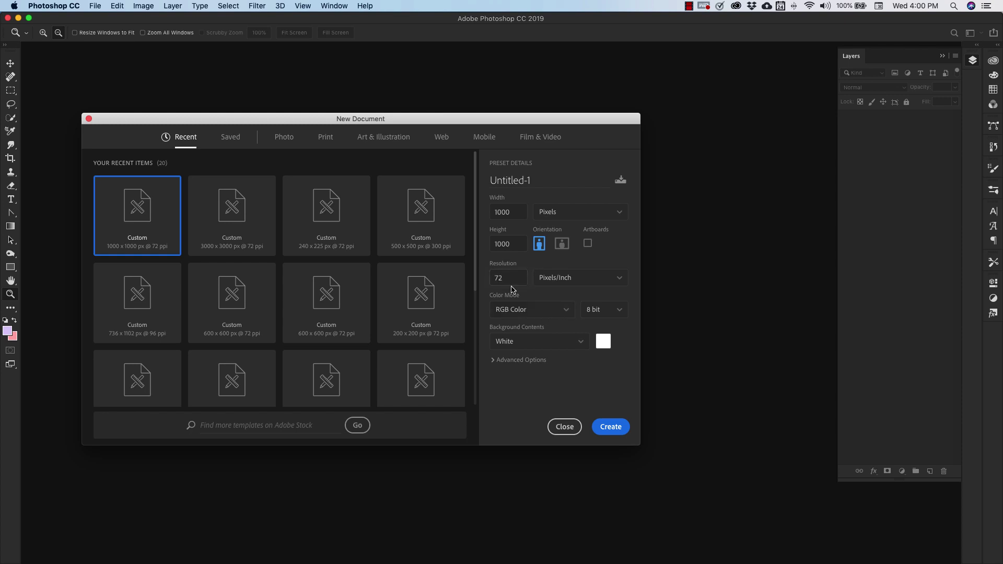
{"action": "left_click", "coordinate": [568, 312]}
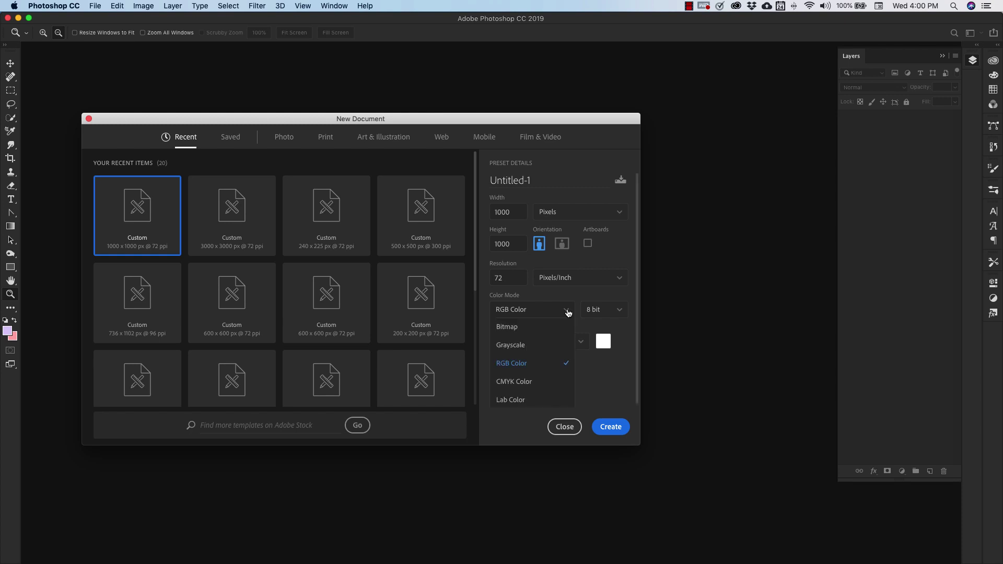
{"action": "left_click", "coordinate": [591, 373]}
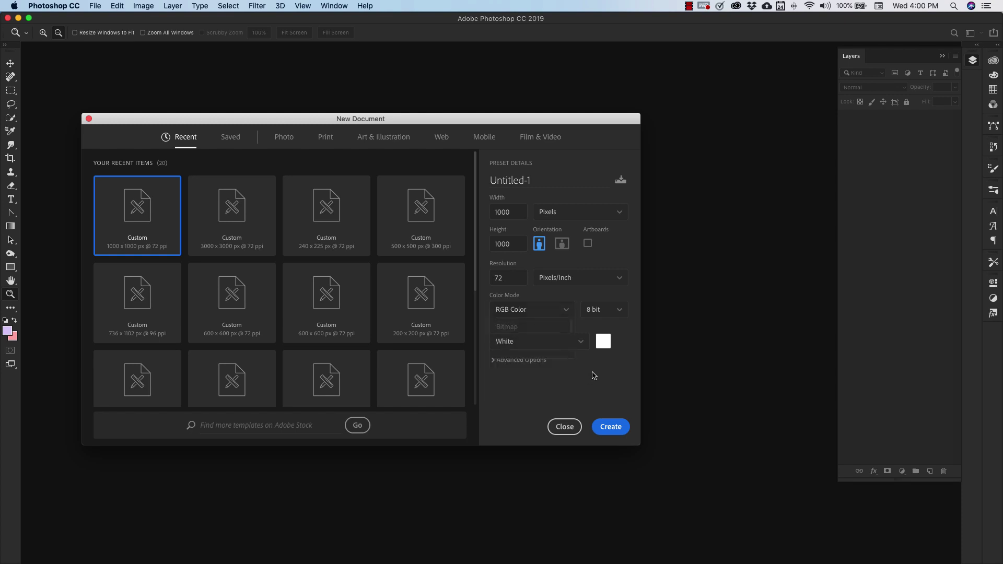
{"action": "left_click", "coordinate": [609, 425]}
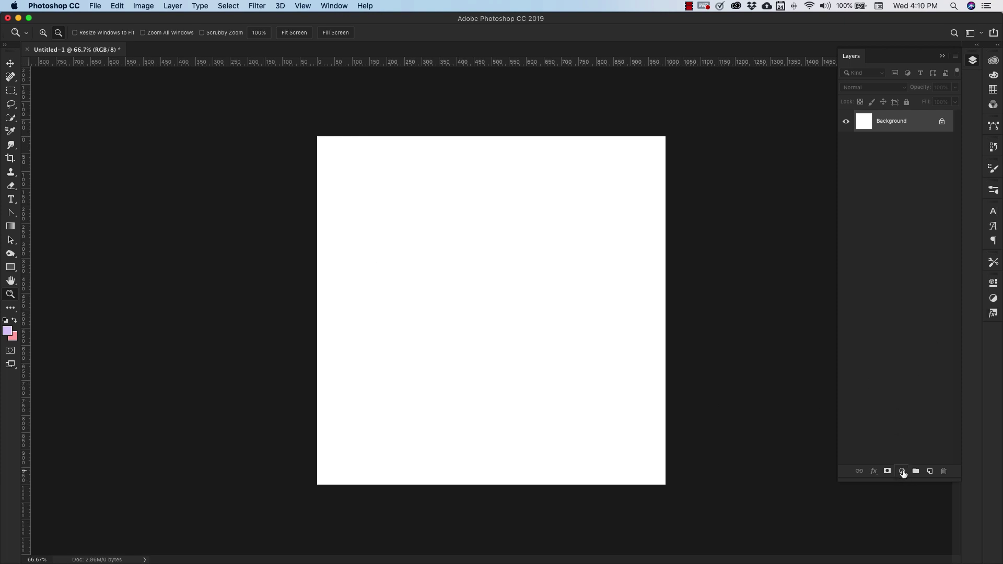
Add a dark purple Solid Color fill layer and rename it Base Color.
{"action": "left_click", "coordinate": [902, 472]}
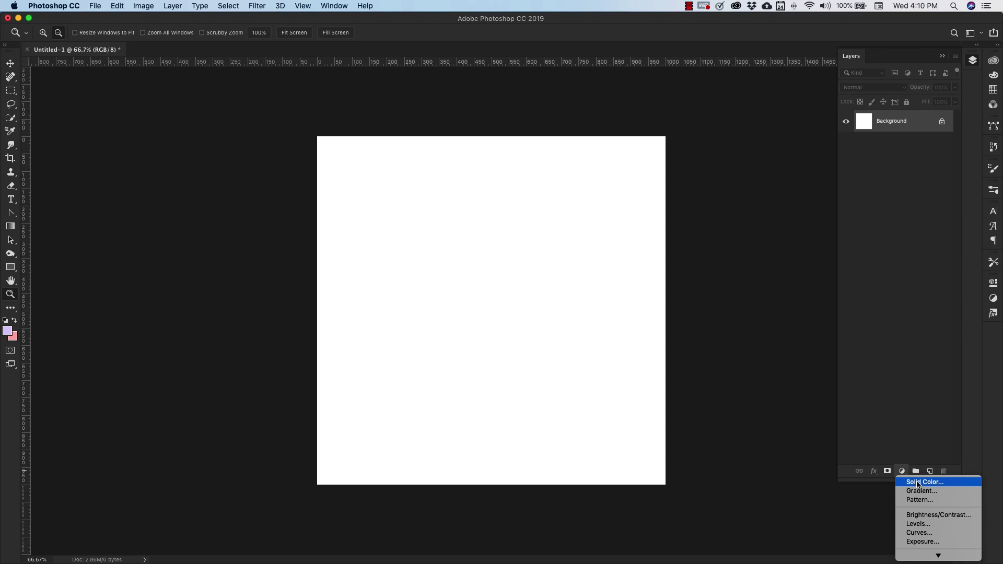
{"action": "left_click", "coordinate": [924, 482]}
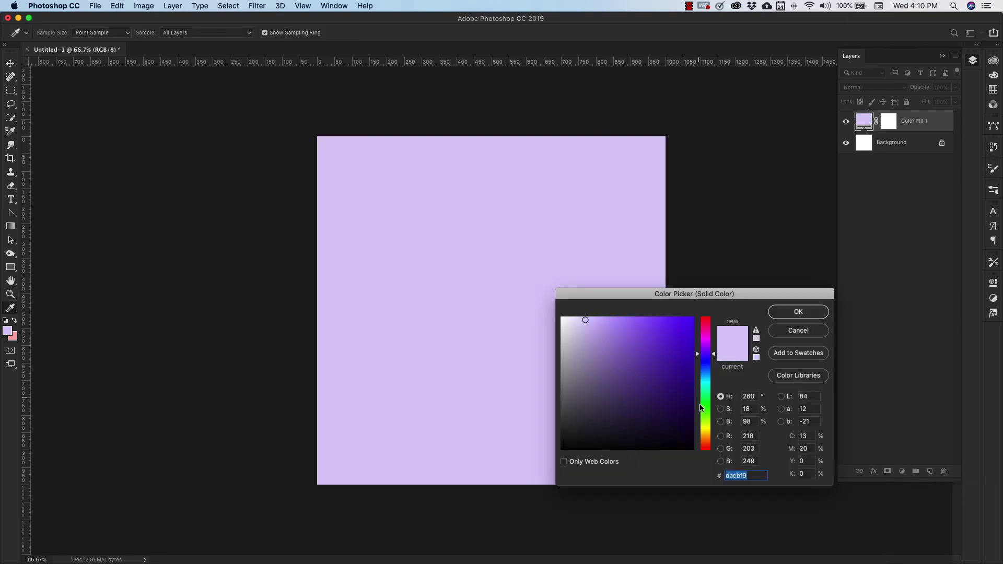
{"action": "left_click", "coordinate": [706, 339]}
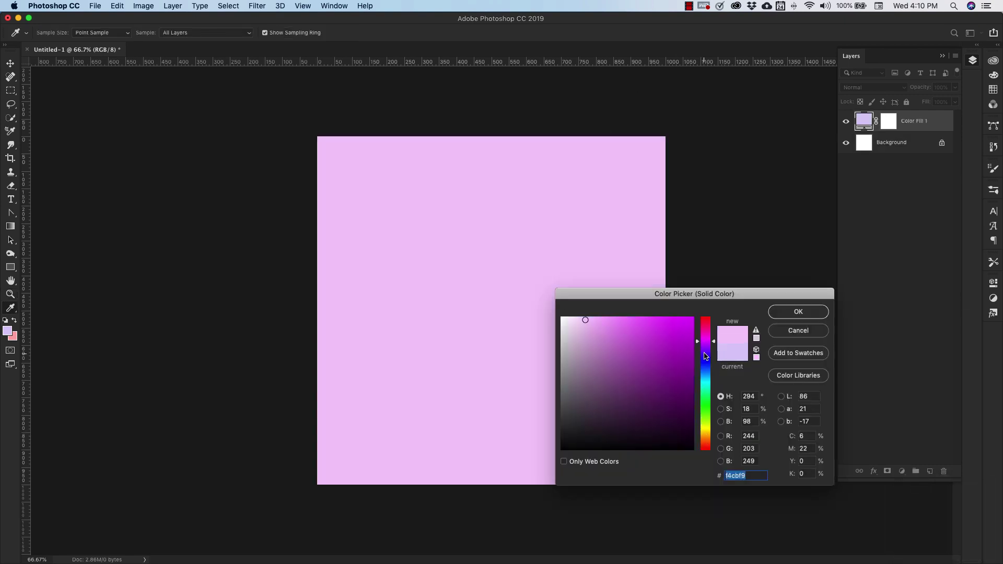
{"action": "left_click", "coordinate": [706, 350]}
{"action": "left_click", "coordinate": [683, 365]}
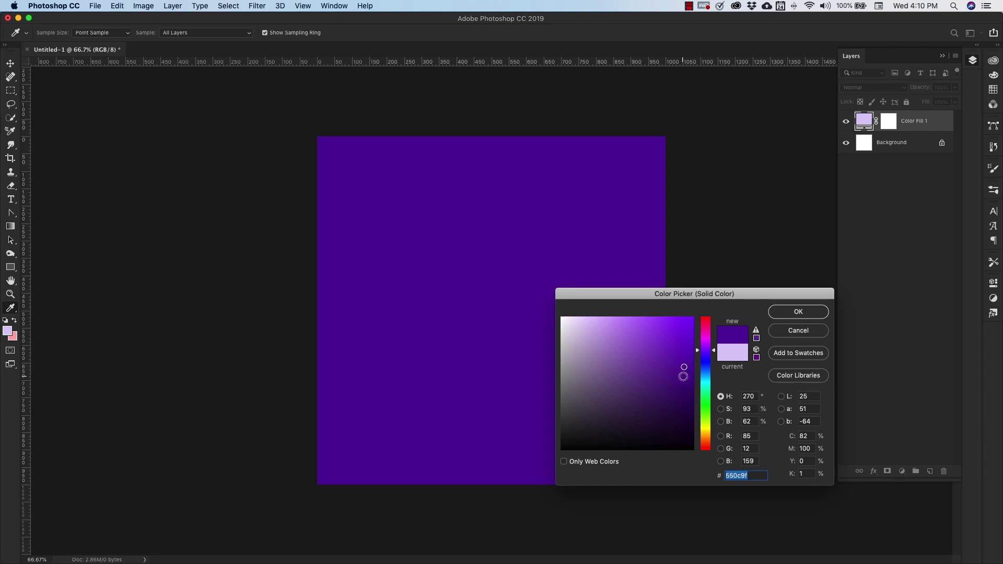
{"action": "left_click", "coordinate": [811, 310]}
{"action": "key", "text": "z"}
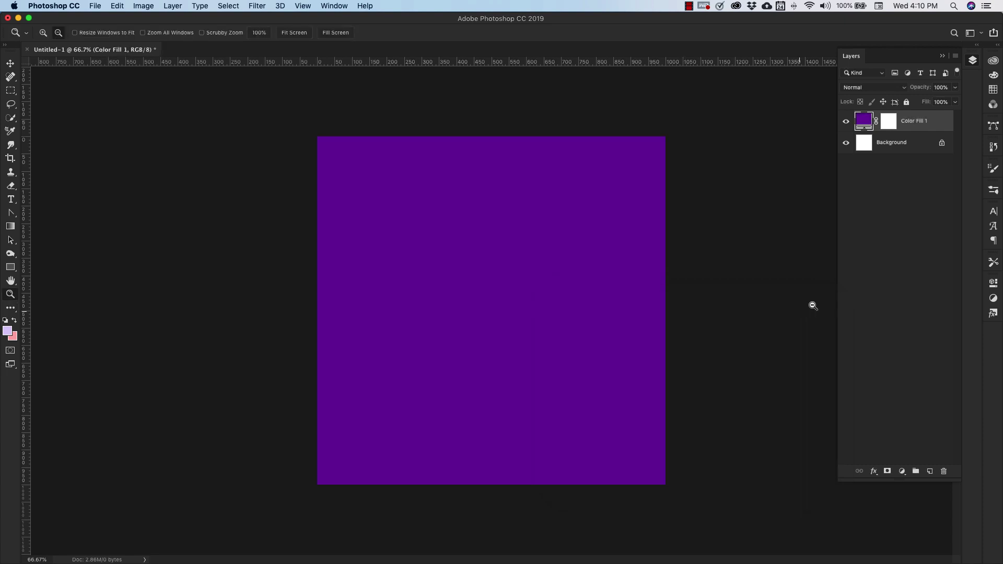
{"action": "double_click", "coordinate": [909, 121]}
{"action": "type", "text": "Base Color"}
{"action": "left_click", "coordinate": [943, 251]}
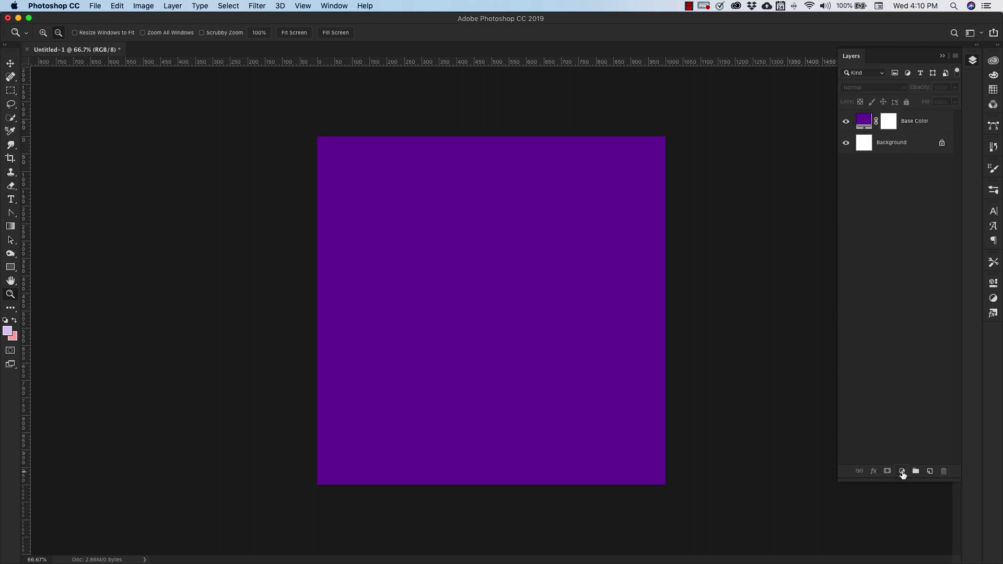
Add a grey (797979) Solid Color fill layer at 40% opacity.
{"action": "left_click", "coordinate": [902, 472]}
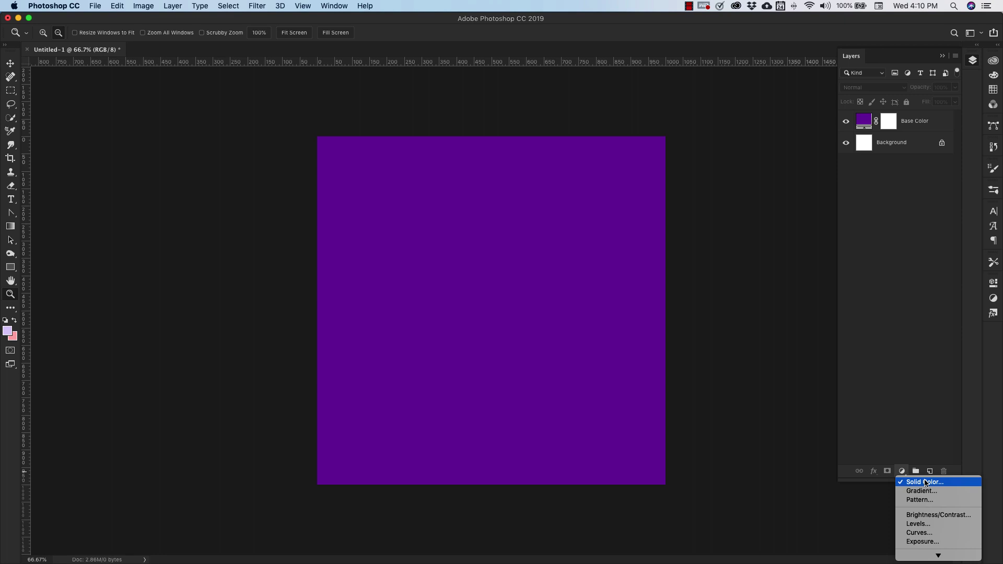
{"action": "left_click", "coordinate": [926, 482]}
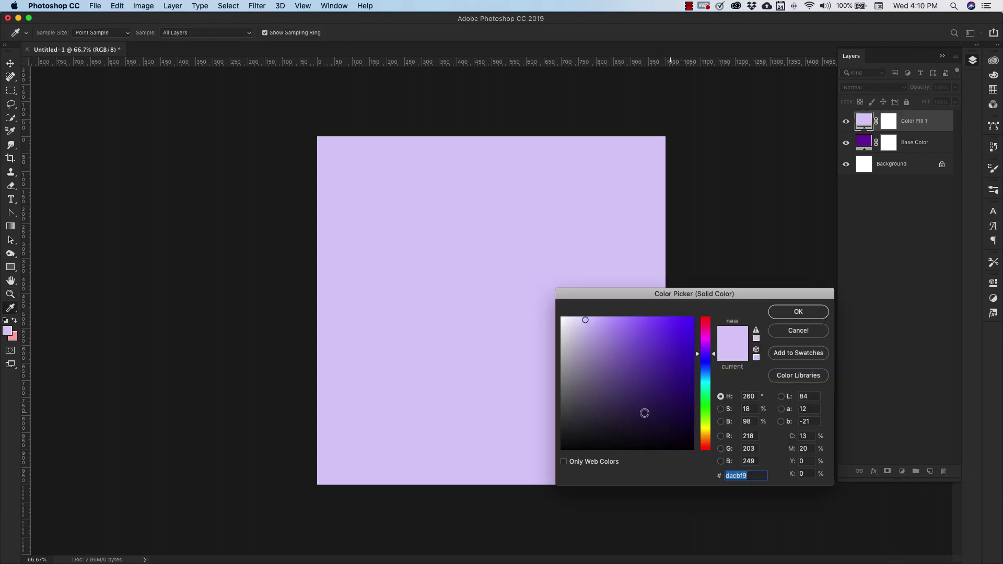
{"action": "mouse_move", "coordinate": [622, 414]}
{"action": "left_mouse_down"}
{"action": "mouse_move", "coordinate": [541, 423]}
{"action": "mouse_move", "coordinate": [515, 374]}
{"action": "mouse_move", "coordinate": [516, 387]}
{"action": "left_mouse_up"}
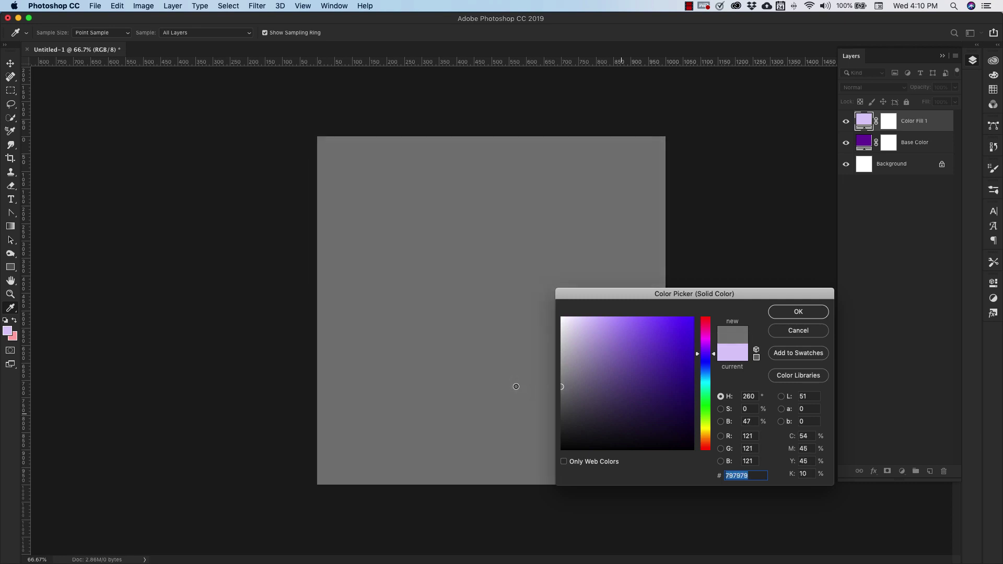
{"action": "left_click", "coordinate": [792, 312]}
{"action": "key", "text": "alt+space"}
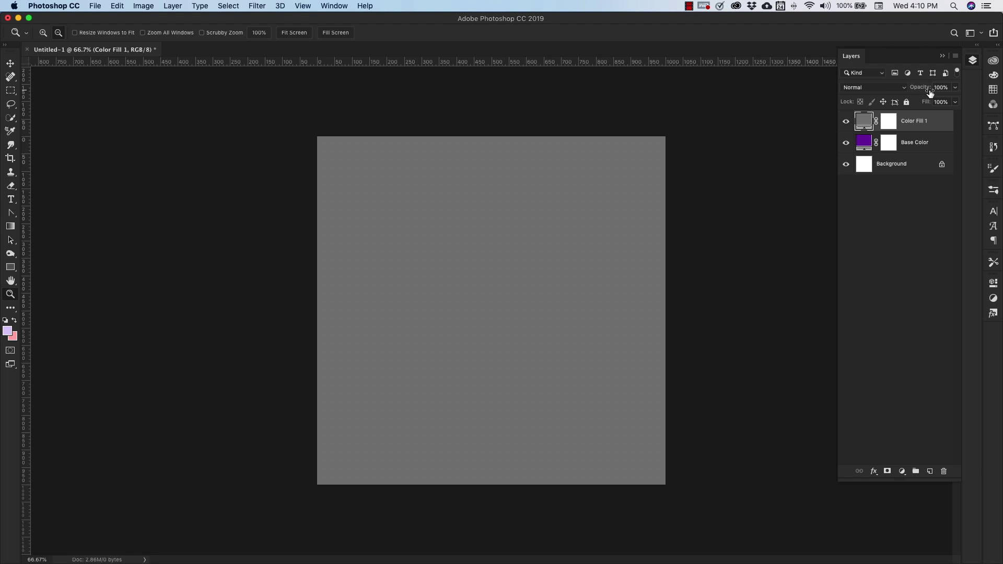
{"action": "left_click", "coordinate": [955, 88]}
{"action": "left_click_drag", "start_coordinate": [954, 103], "coordinate": [926, 103]}
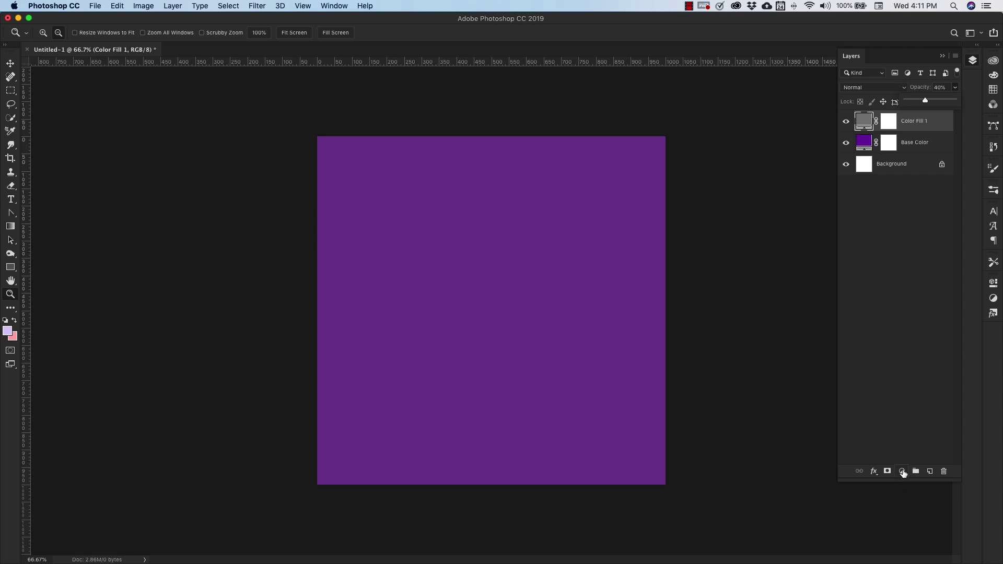
Add a Pattern fill layer using the Towel pattern from the appended Texture Fill 2 library.
{"action": "left_click", "coordinate": [903, 471]}
{"action": "left_click", "coordinate": [902, 471]}
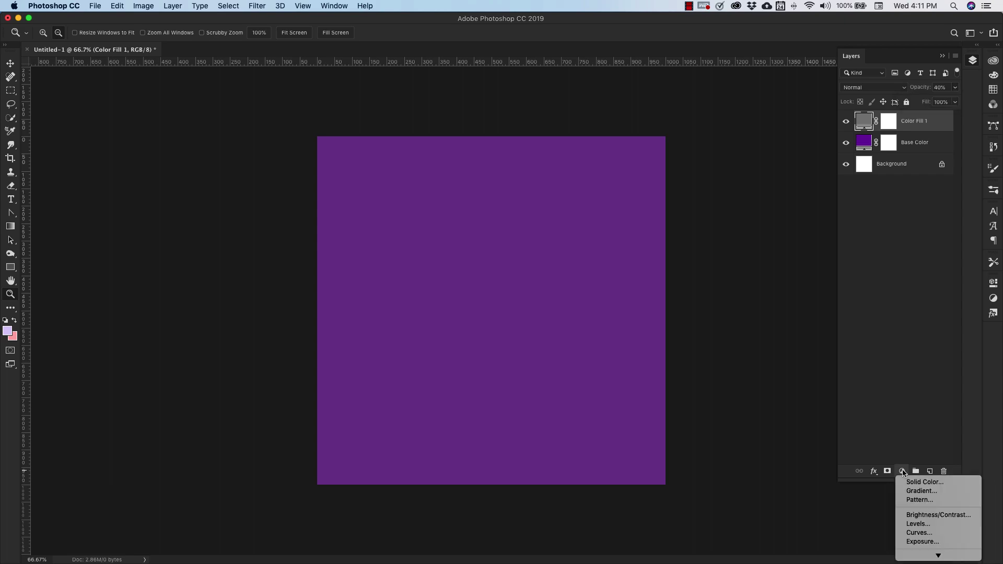
{"action": "left_click", "coordinate": [914, 501]}
{"action": "left_click", "coordinate": [752, 296]}
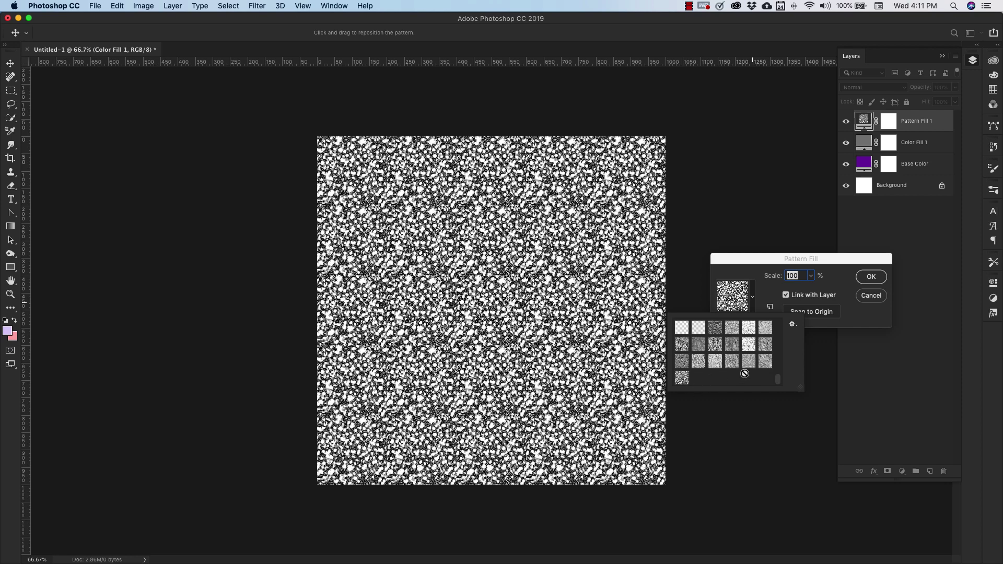
{"action": "left_click", "coordinate": [793, 327]}
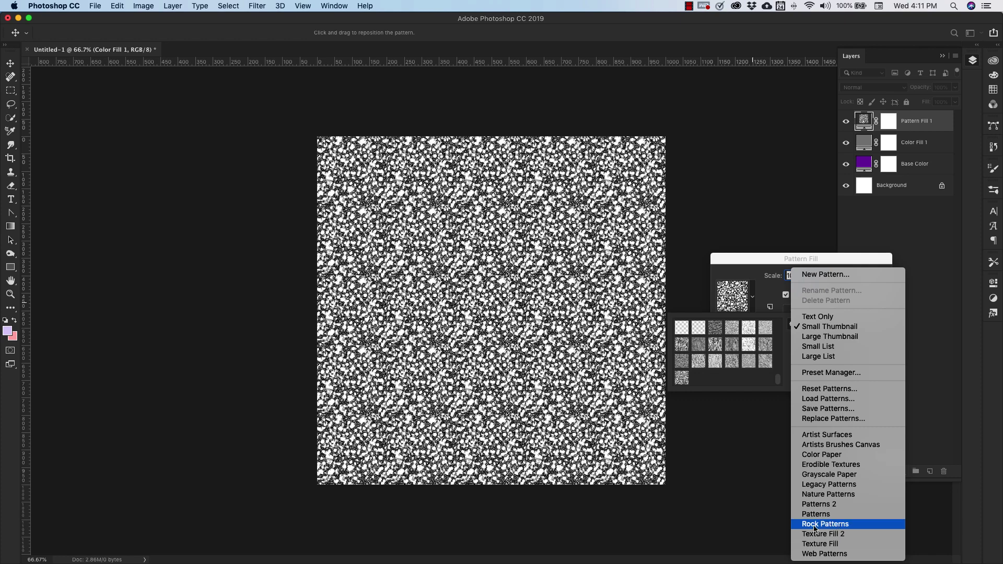
{"action": "left_click", "coordinate": [800, 534]}
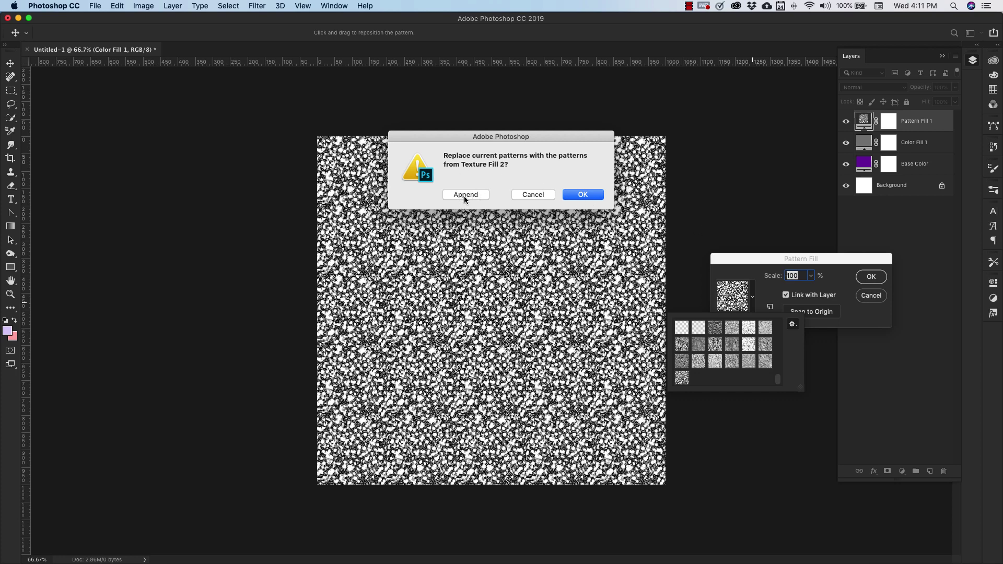
{"action": "left_click", "coordinate": [532, 194]}
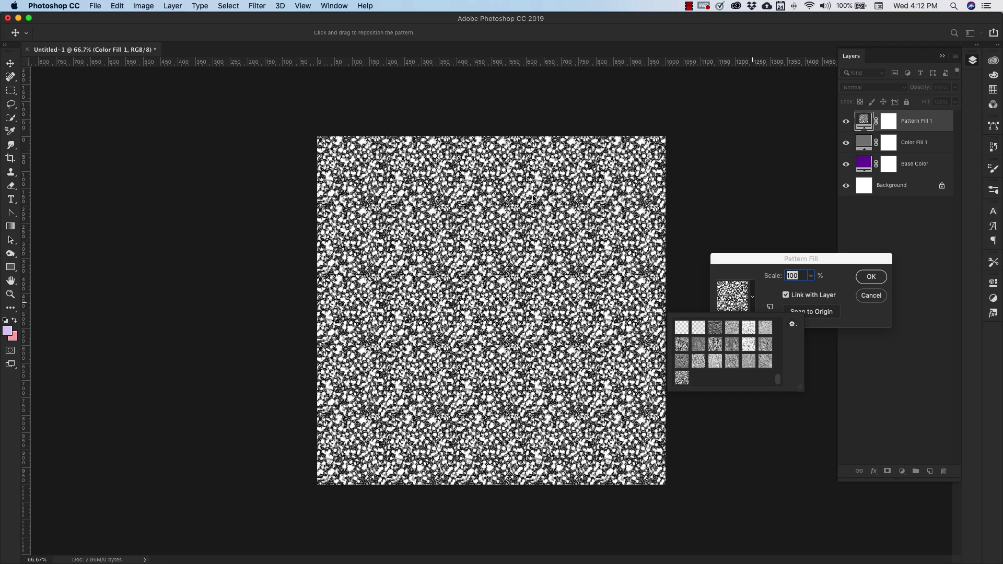
{"action": "left_click", "coordinate": [682, 363]}
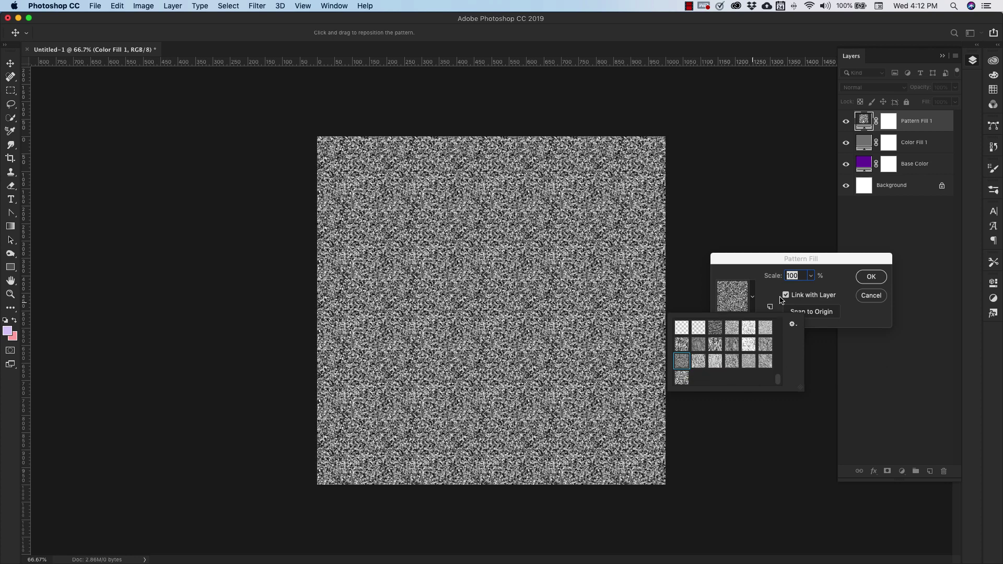
{"action": "left_click", "coordinate": [871, 277]}
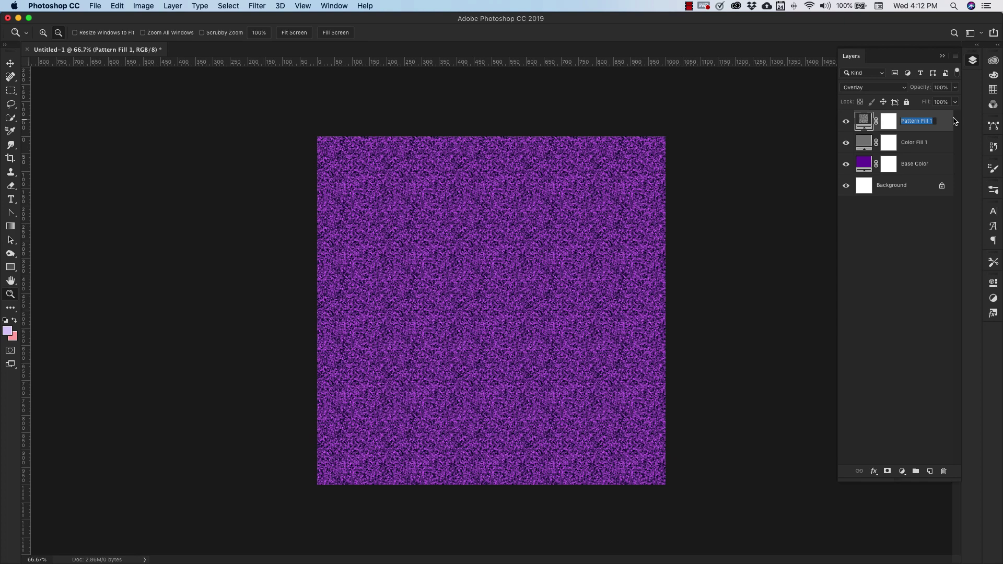
Name the pattern layer Shine and duplicate it as More Shine.
{"action": "type", "text": "Shie"}
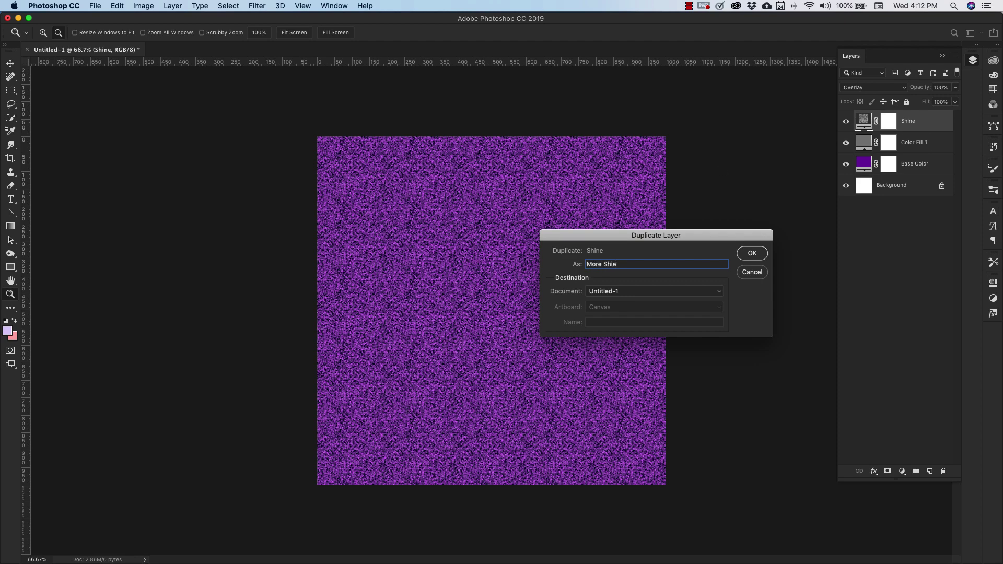
{"action": "type", "text": "More Shine"}
{"action": "left_click", "coordinate": [750, 253]}
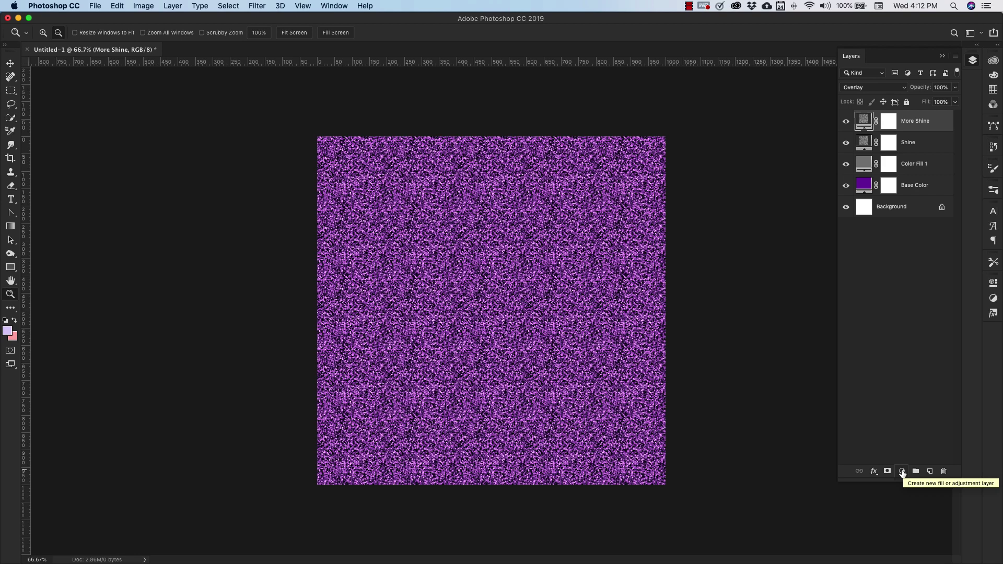
Add a deep purple (6d098e) Solid Color fill at 40% opacity named Toning.
{"action": "left_click", "coordinate": [902, 471]}
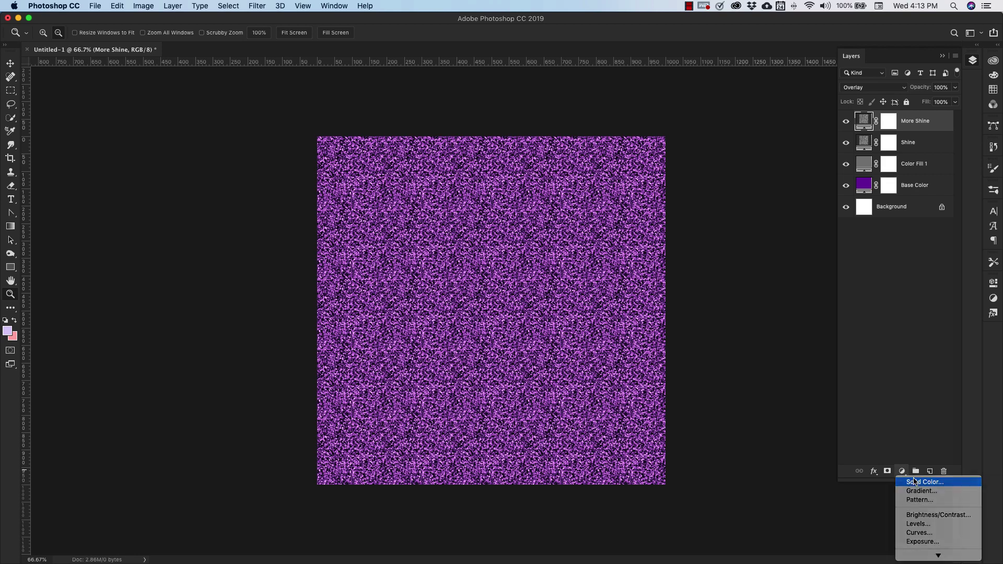
{"action": "left_click", "coordinate": [920, 482]}
{"action": "left_click", "coordinate": [708, 345]}
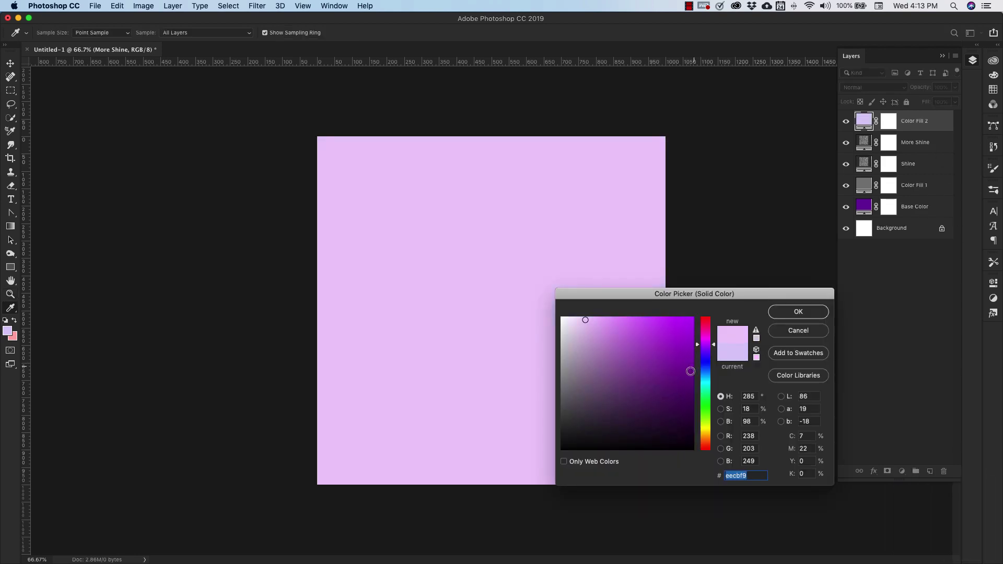
{"action": "left_click", "coordinate": [687, 371]}
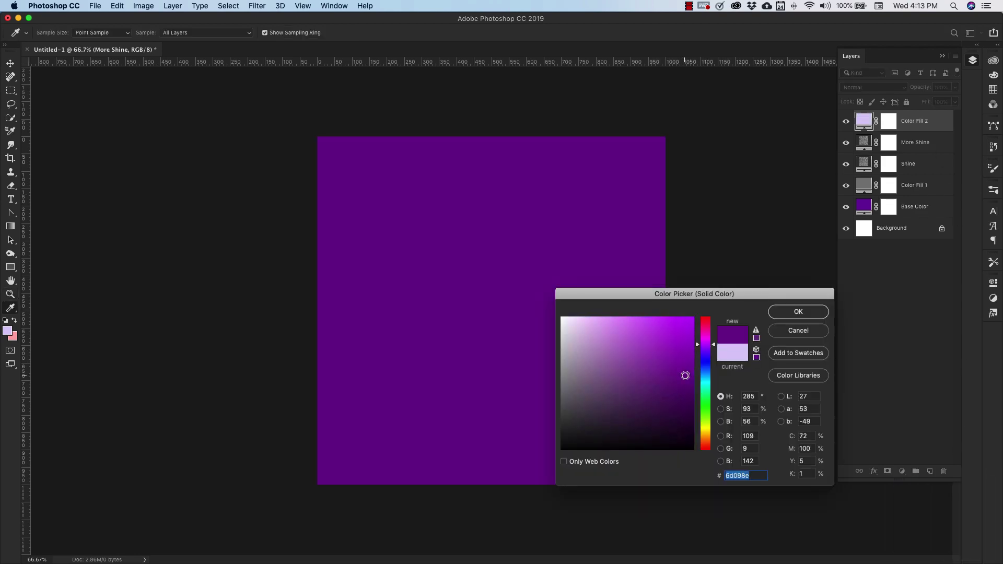
{"action": "left_click", "coordinate": [791, 312]}
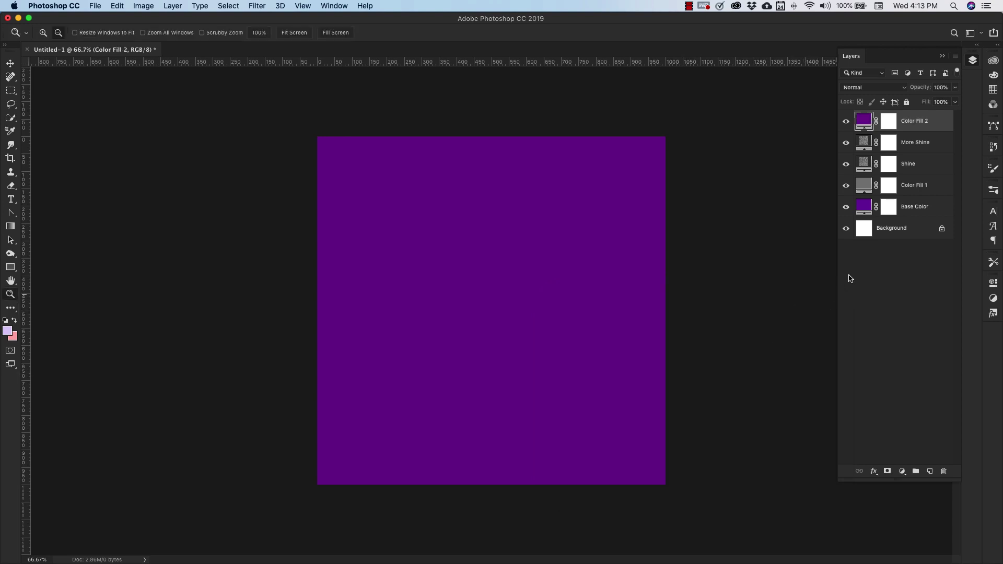
{"action": "left_click", "coordinate": [955, 88]}
{"action": "left_click_drag", "start_coordinate": [954, 103], "coordinate": [930, 102]}
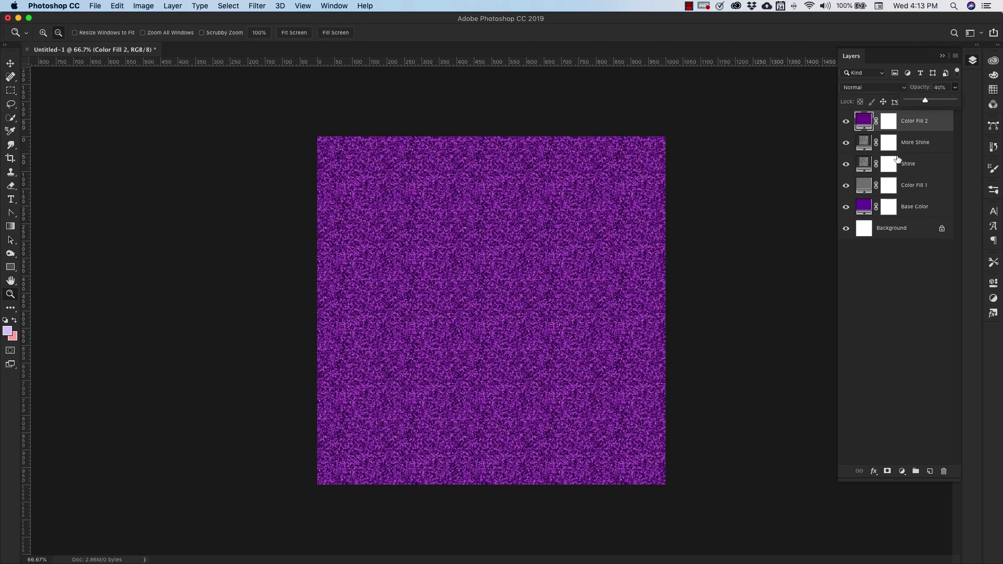
{"action": "double_click", "coordinate": [929, 118]}
{"action": "type", "text": "Toning"}
{"action": "left_click", "coordinate": [935, 140]}
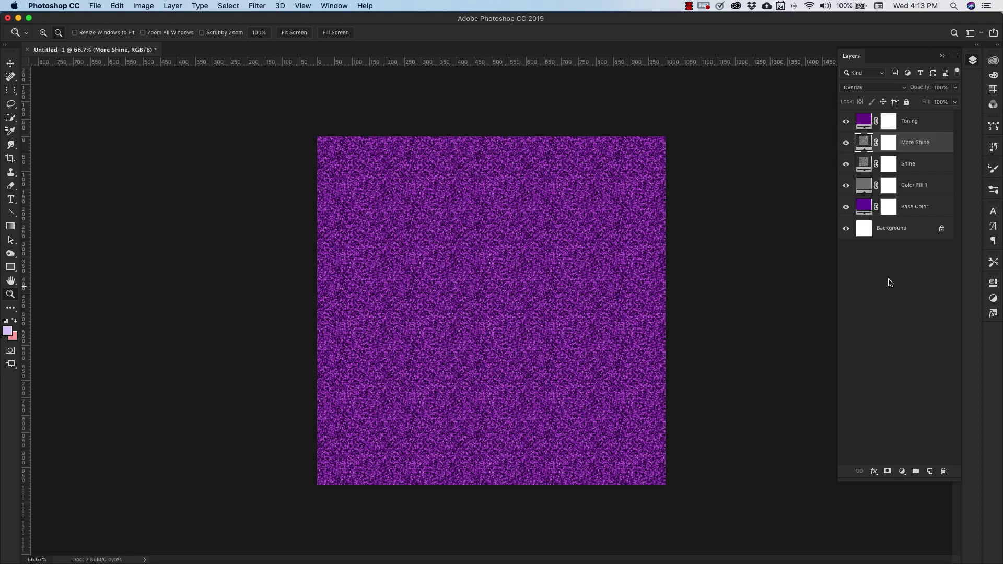
Add a Web pattern fill layer above Toning and set its blend mode toward Overlay.
{"action": "left_click", "coordinate": [924, 126]}
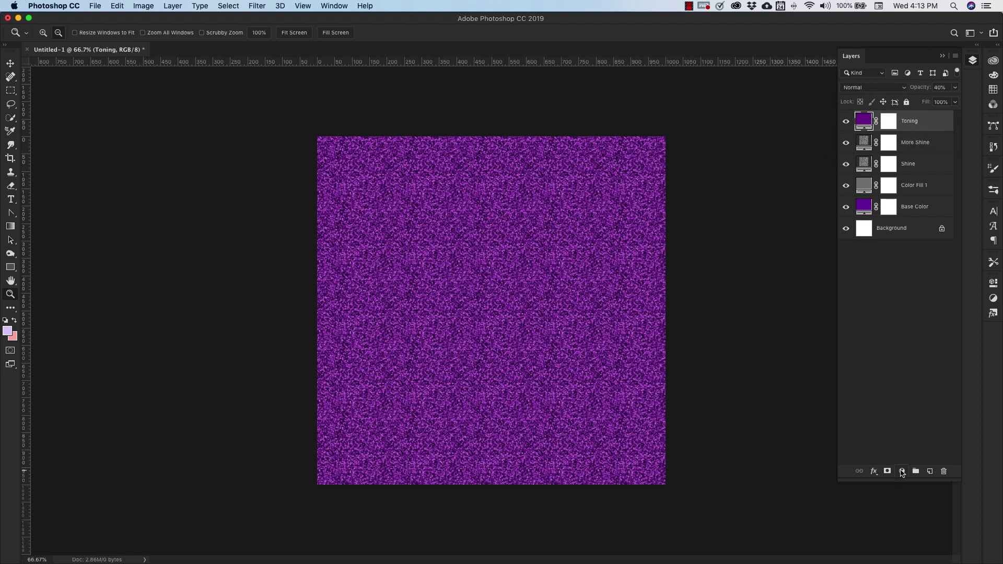
{"action": "left_click", "coordinate": [901, 472]}
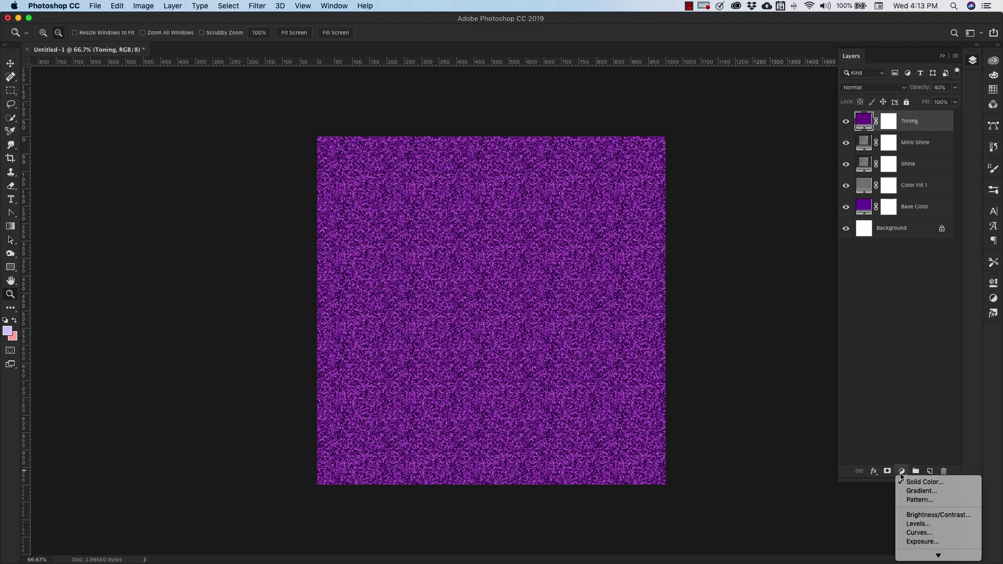
{"action": "left_click", "coordinate": [920, 500]}
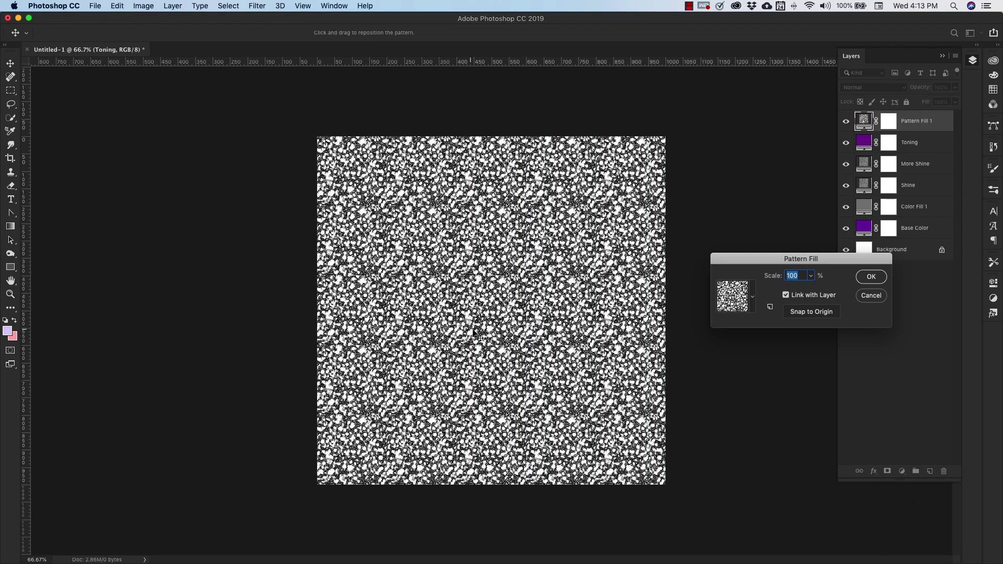
{"action": "left_click", "coordinate": [753, 293]}
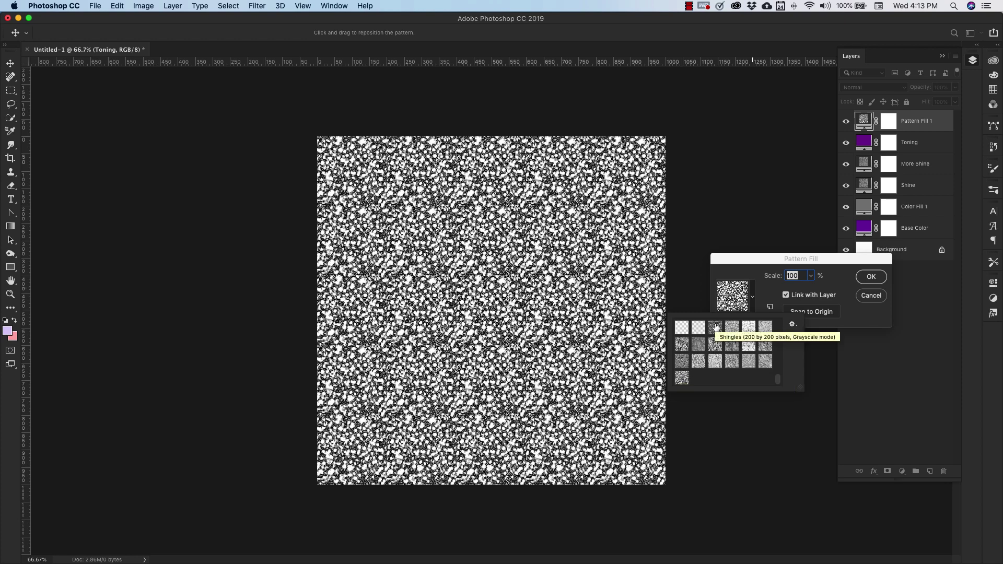
{"action": "left_click", "coordinate": [681, 377]}
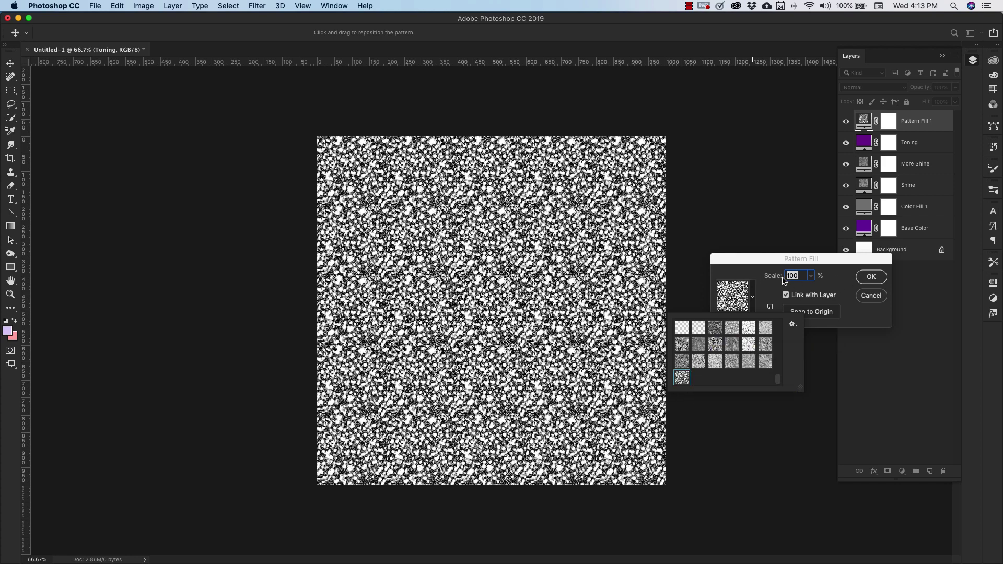
{"action": "left_click", "coordinate": [866, 282]}
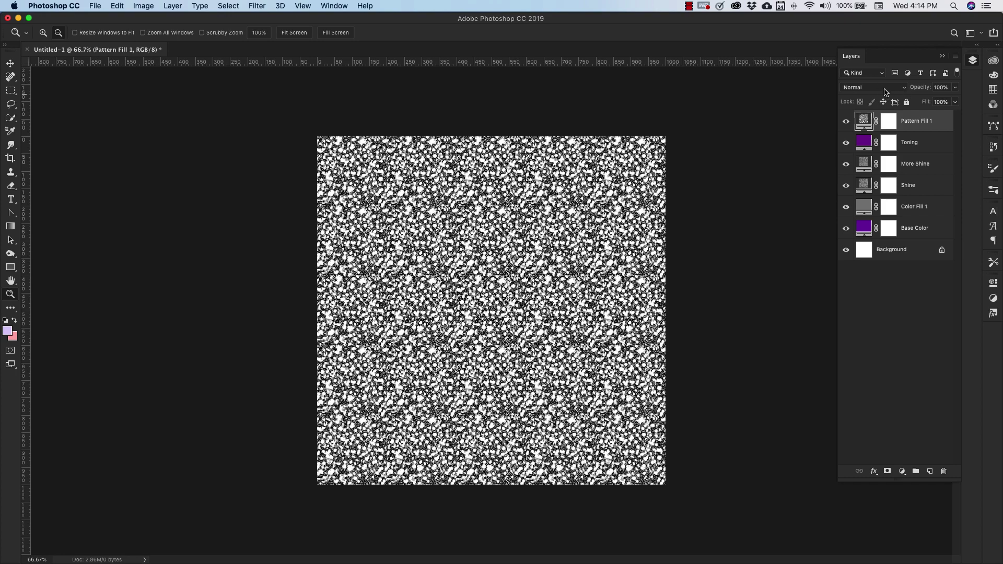
{"action": "left_click", "coordinate": [905, 89]}
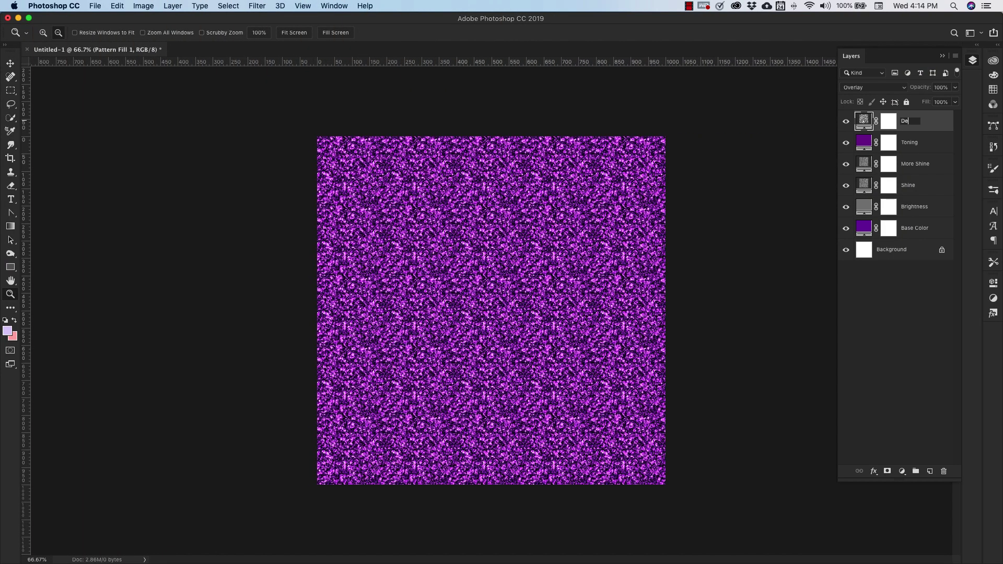
Toggle the Toning and More Shine layers off and on to compare their effect.
{"action": "left_click", "coordinate": [909, 142]}
{"action": "left_click", "coordinate": [846, 143]}
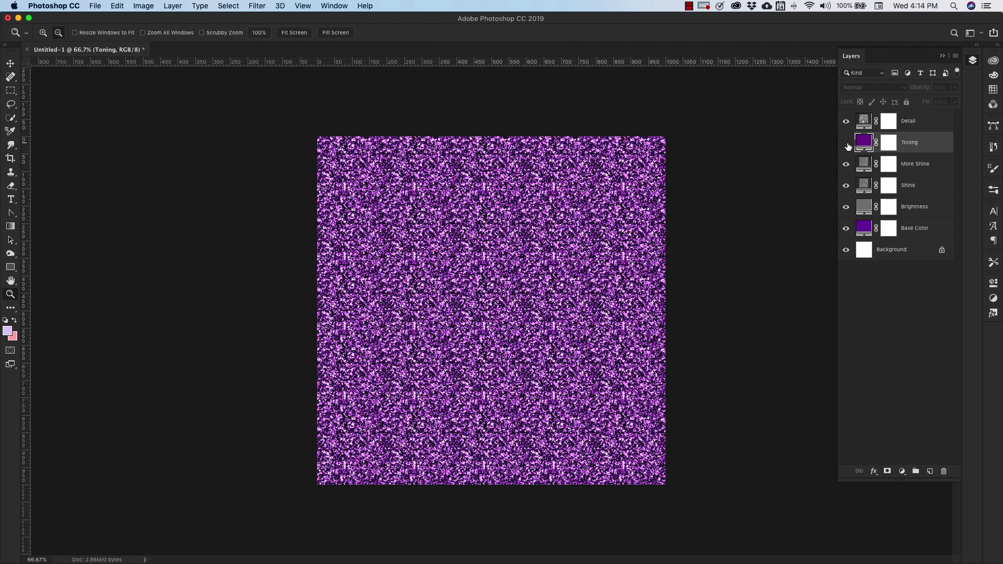
{"action": "left_click", "coordinate": [847, 144]}
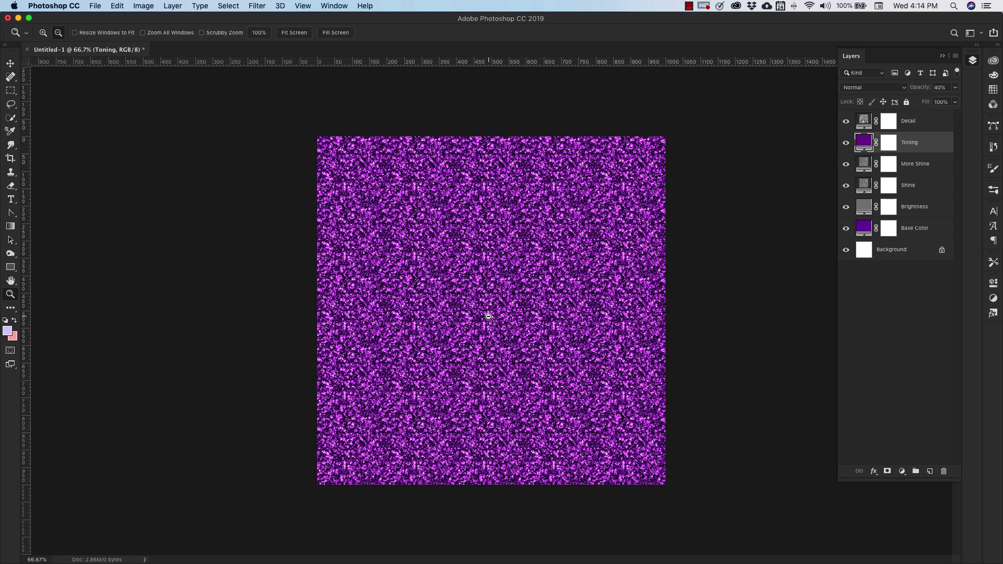
{"action": "left_click", "coordinate": [865, 163]}
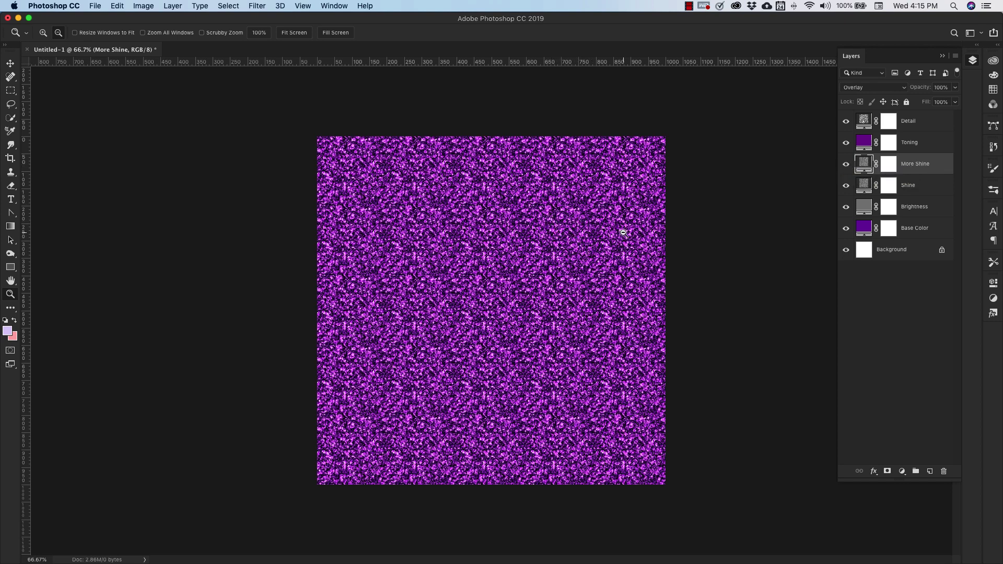
{"action": "left_click", "coordinate": [846, 165]}
{"action": "left_click", "coordinate": [846, 165]}
Lighten the Brightness fill colour from 797979 to 898989.
{"action": "left_click", "coordinate": [864, 208]}
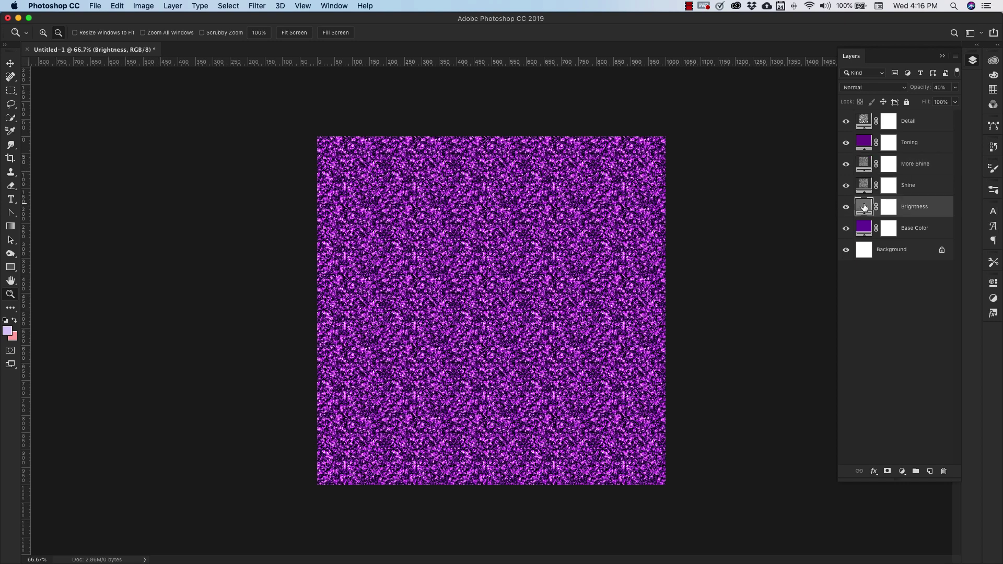
{"action": "double_click", "coordinate": [865, 208]}
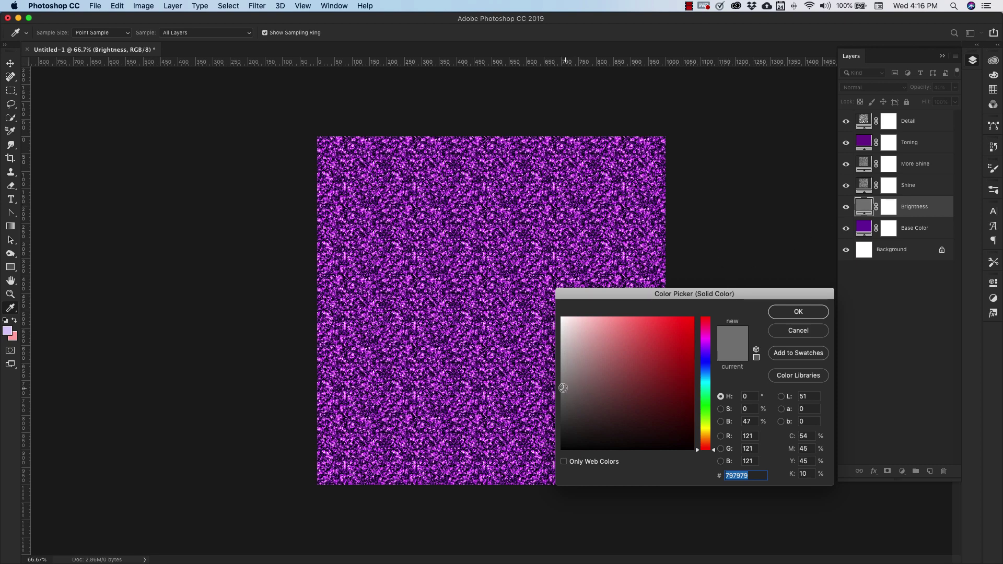
{"action": "mouse_move", "coordinate": [563, 388]}
{"action": "left_mouse_down"}
{"action": "mouse_move", "coordinate": [556, 364]}
{"action": "mouse_move", "coordinate": [556, 411]}
{"action": "mouse_move", "coordinate": [553, 379]}
{"action": "left_mouse_up"}
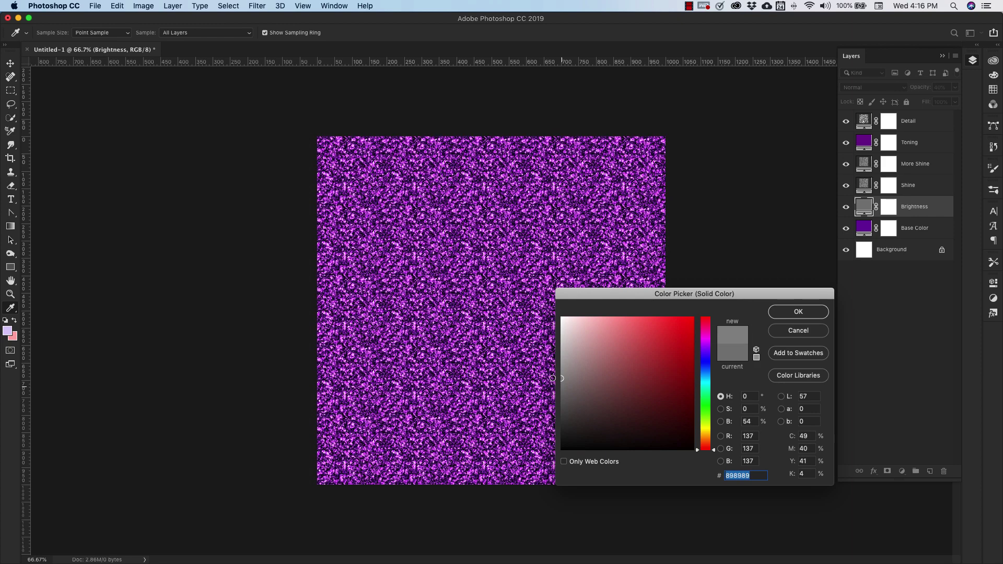
{"action": "left_click", "coordinate": [797, 311]}
Change the Base Color fill to orange (98621d).
{"action": "key", "text": "z"}
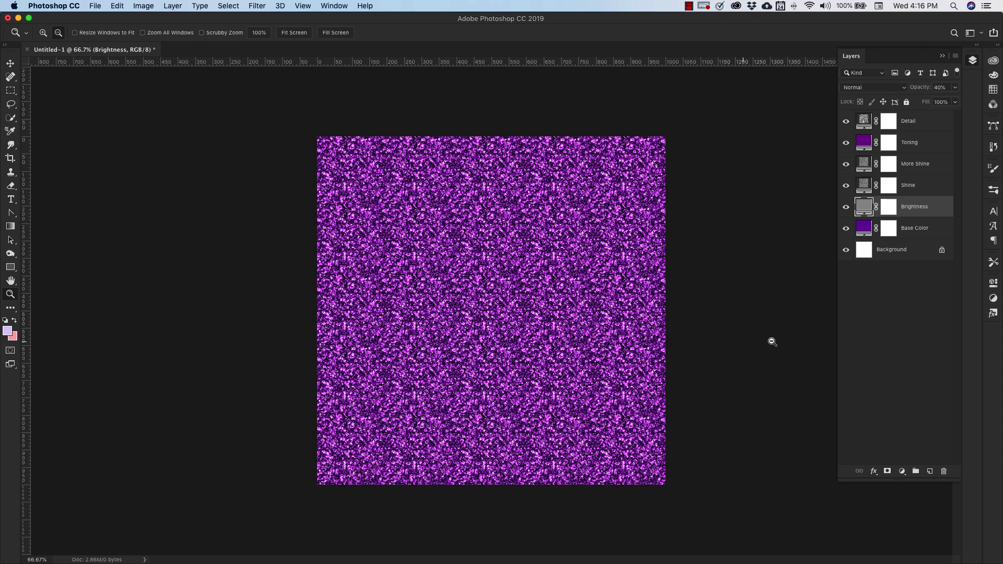
{"action": "double_click", "coordinate": [864, 227]}
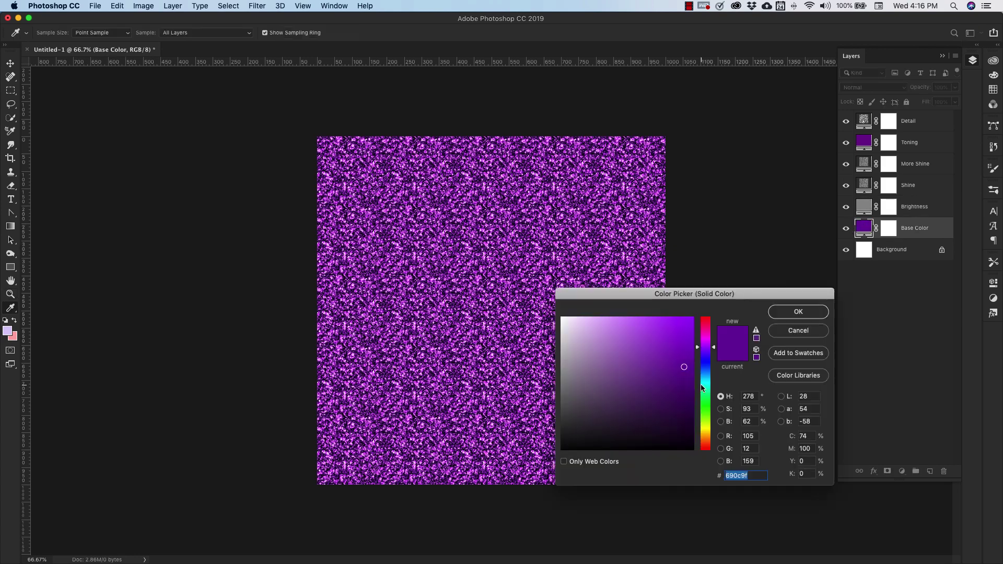
{"action": "left_click", "coordinate": [706, 438]}
{"action": "left_click", "coordinate": [756, 331]}
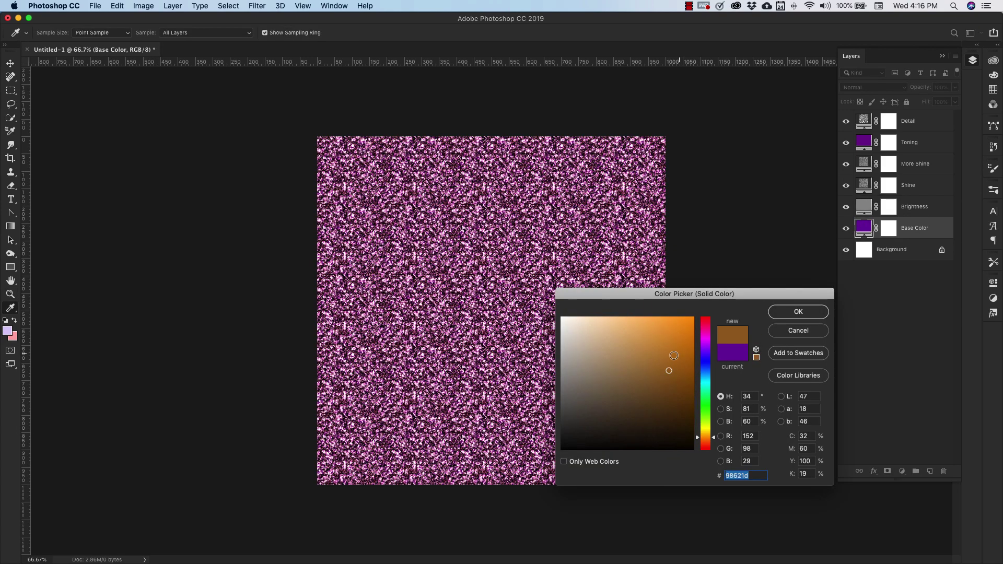
{"action": "left_click", "coordinate": [772, 313]}
Change the Toning fill to a dark gold.
{"action": "double_click", "coordinate": [864, 143]}
{"action": "left_click", "coordinate": [705, 434]}
{"action": "left_click", "coordinate": [674, 392]}
{"action": "left_click", "coordinate": [789, 312]}
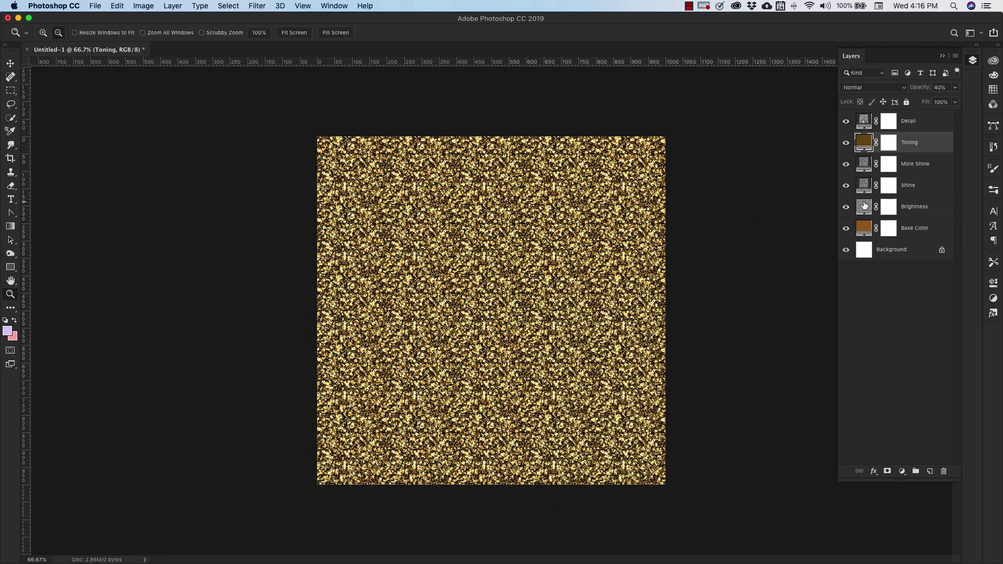
Readjust the Brightness fill's grey shade.
{"action": "double_click", "coordinate": [865, 207]}
{"action": "mouse_move", "coordinate": [562, 377]}
{"action": "left_mouse_down"}
{"action": "mouse_move", "coordinate": [552, 430]}
{"action": "mouse_move", "coordinate": [544, 362]}
{"action": "mouse_move", "coordinate": [543, 425]}
{"action": "mouse_move", "coordinate": [540, 378]}
{"action": "left_mouse_up"}
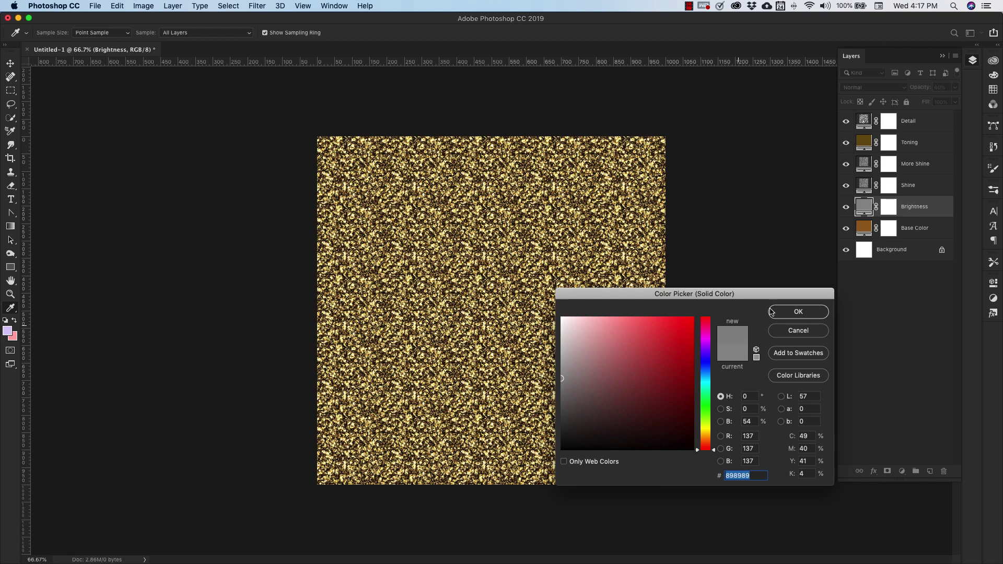
{"action": "left_click", "coordinate": [792, 312]}
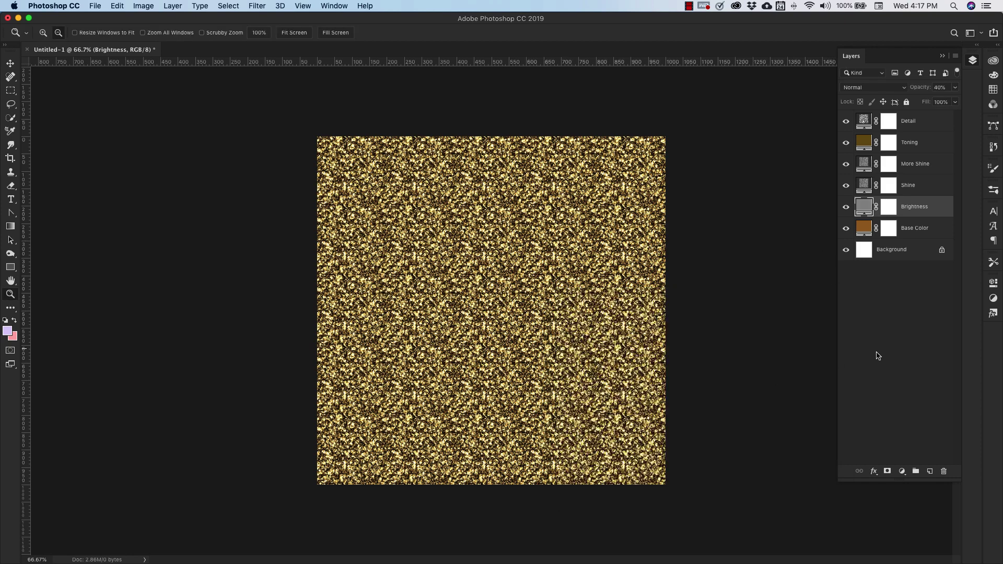
{"action": "left_click", "coordinate": [900, 341]}
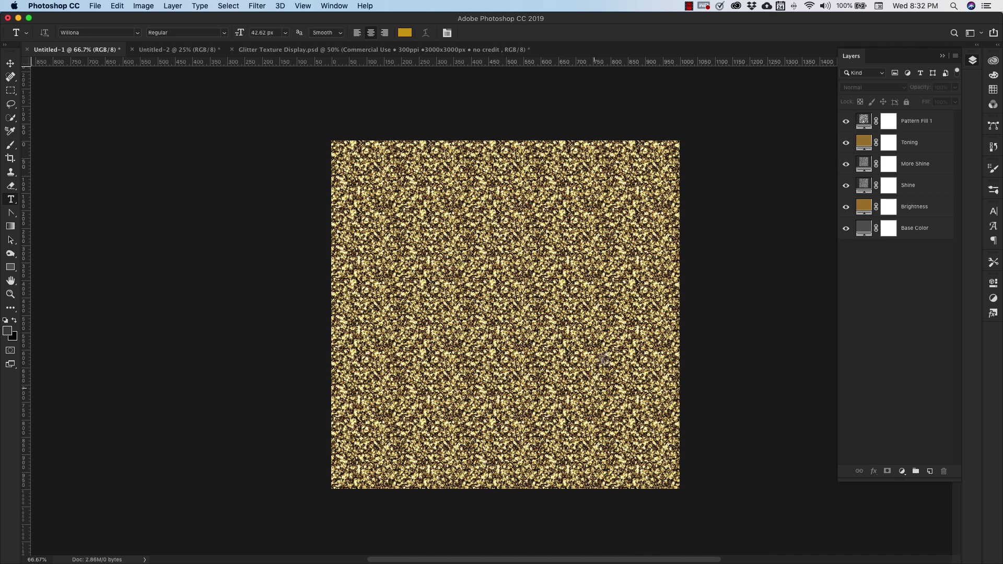
Rasterize the Pattern Fill 1 layer.
{"action": "left_click", "coordinate": [848, 124]}
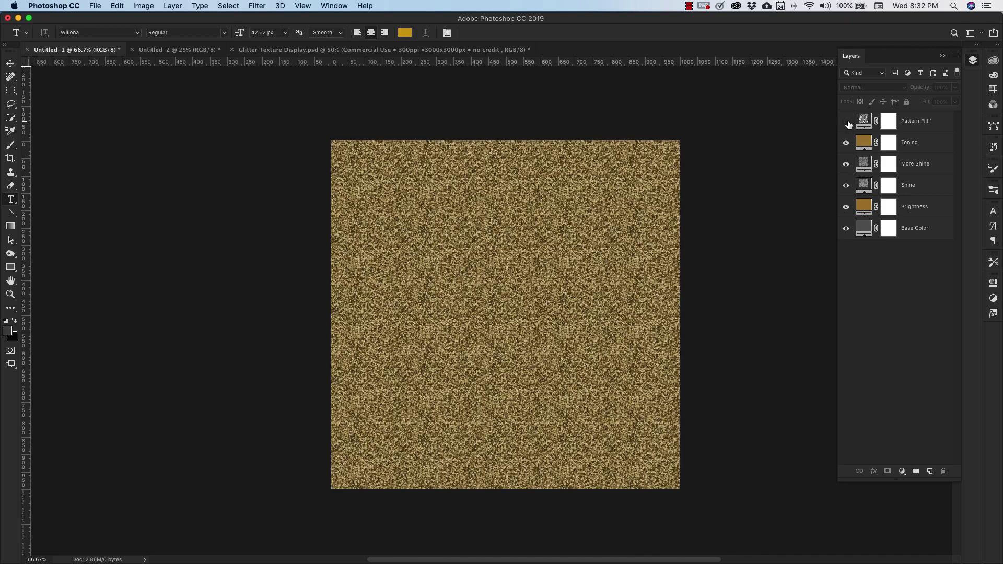
{"action": "left_click", "coordinate": [847, 124]}
{"action": "left_click", "coordinate": [850, 124]}
{"action": "right_click", "coordinate": [914, 122]}
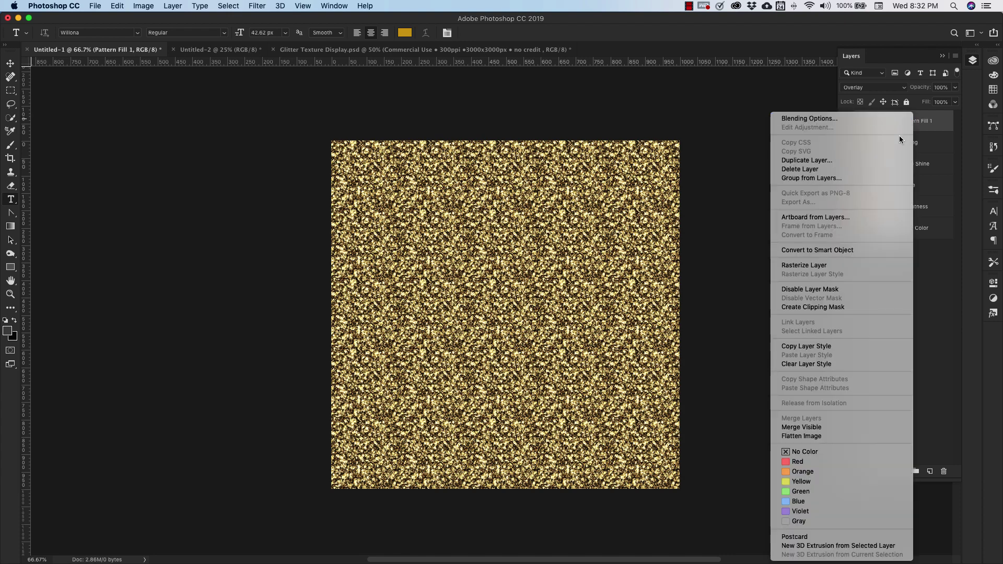
{"action": "left_click", "coordinate": [810, 267]}
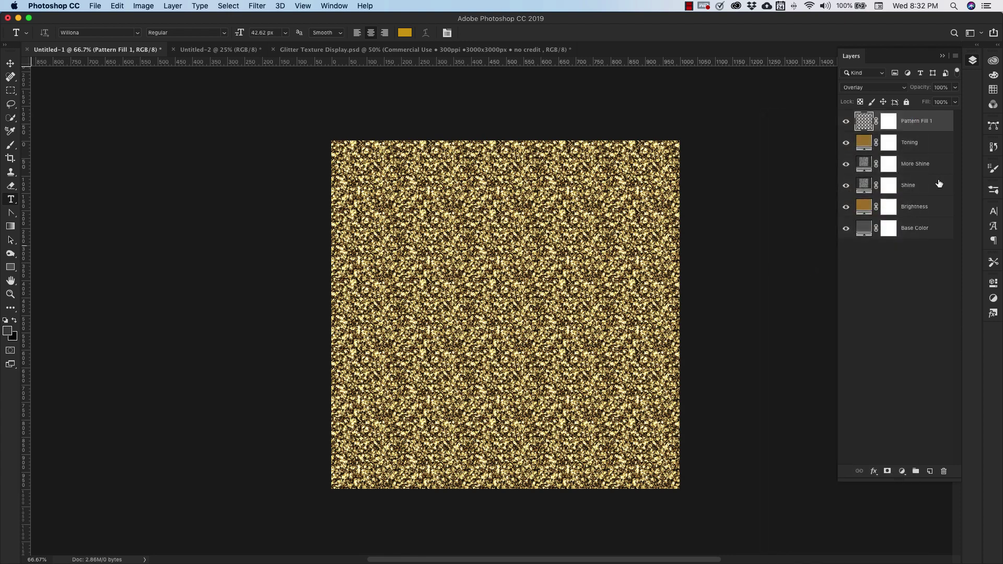
Delete Pattern Fill 1's layer mask and hide all layers below it.
{"action": "right_click", "coordinate": [889, 123]}
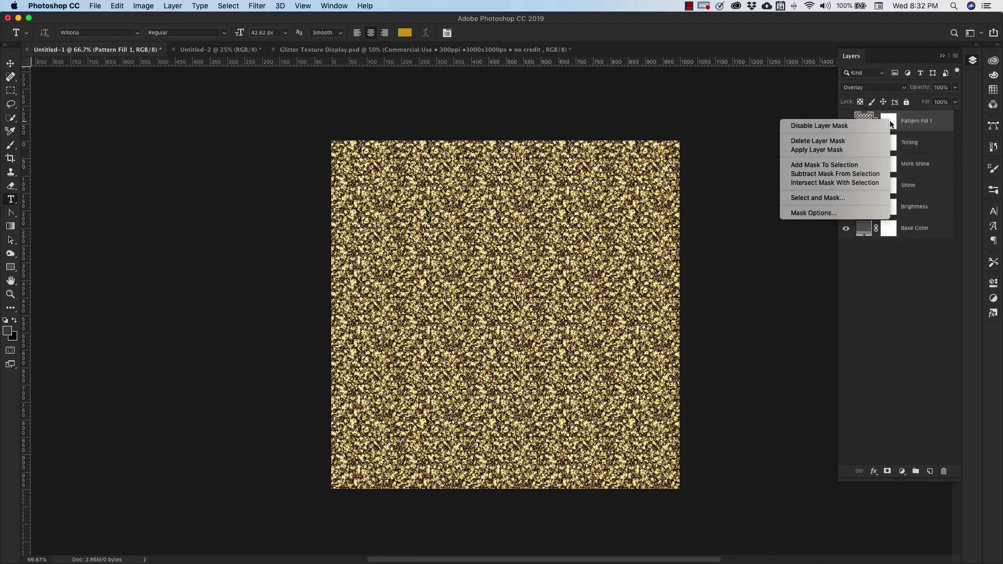
{"action": "left_click", "coordinate": [859, 142]}
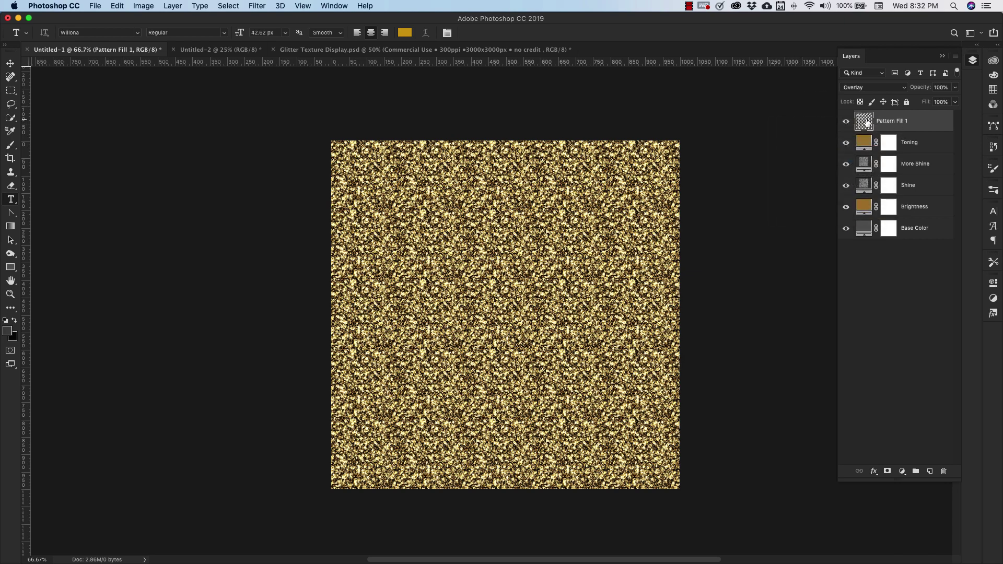
{"action": "left_click_drag", "start_coordinate": [845, 142], "coordinate": [847, 229]}
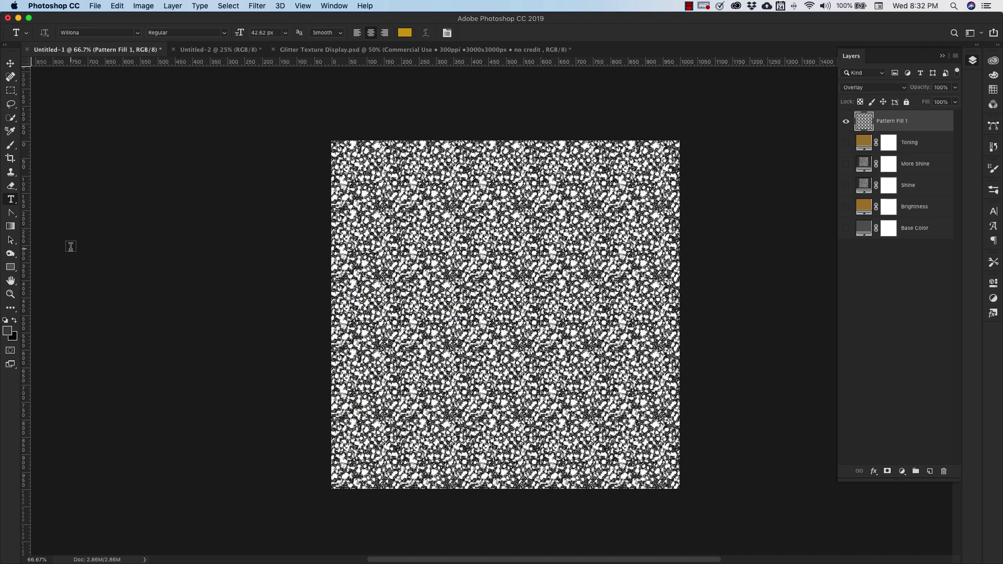
Paint over the pattern layer with the Pattern Stamp Tool, using an 80 px Hard Round brush.
{"action": "key", "text": "s"}
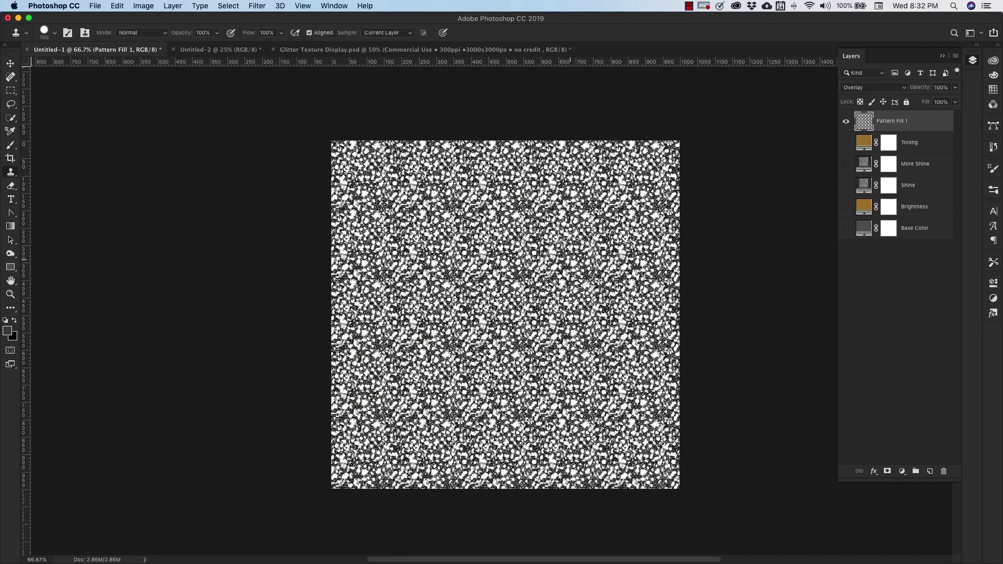
{"action": "left_click", "coordinate": [11, 174]}
{"action": "key", "text": "bracketleft"}
{"action": "key", "text": "bracketleft"}
{"action": "key", "text": "bracketleft"}
{"action": "key", "text": "bracketleft"}
{"action": "left_click", "coordinate": [55, 33]}
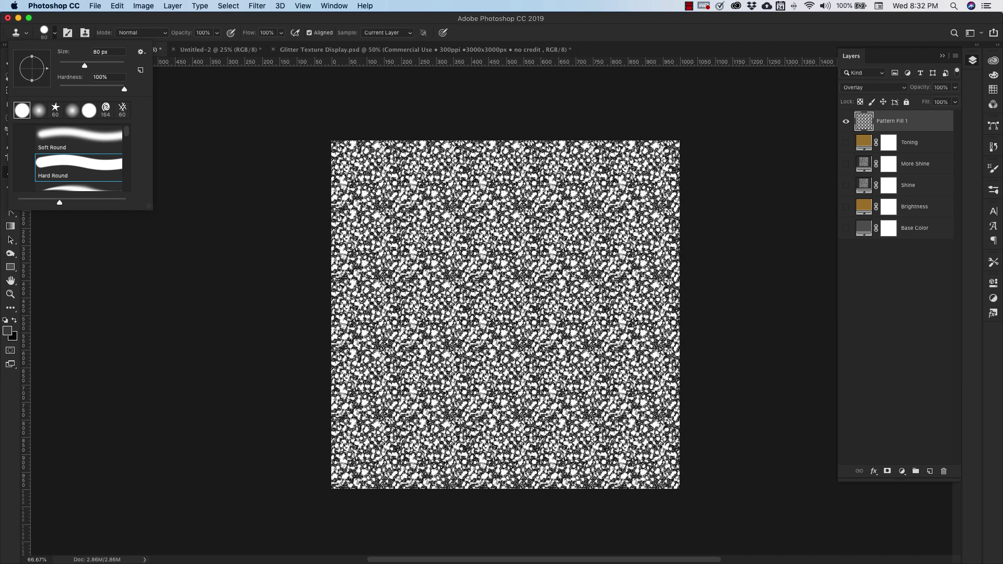
{"action": "left_click", "coordinate": [372, 241]}
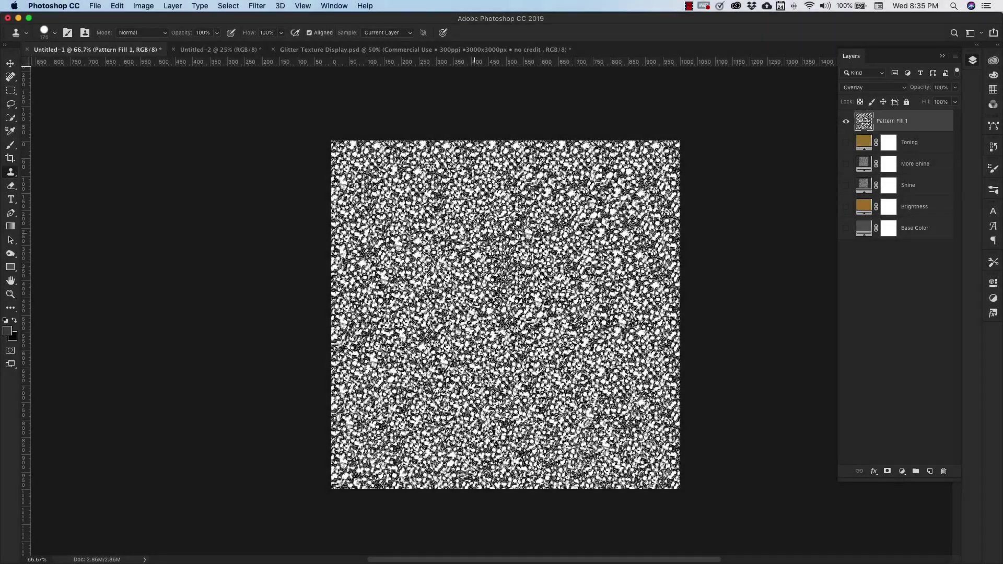
Offset the glitter texture +500 px horizontally and vertically with Wrap Around.
{"action": "left_click", "coordinate": [255, 6]}
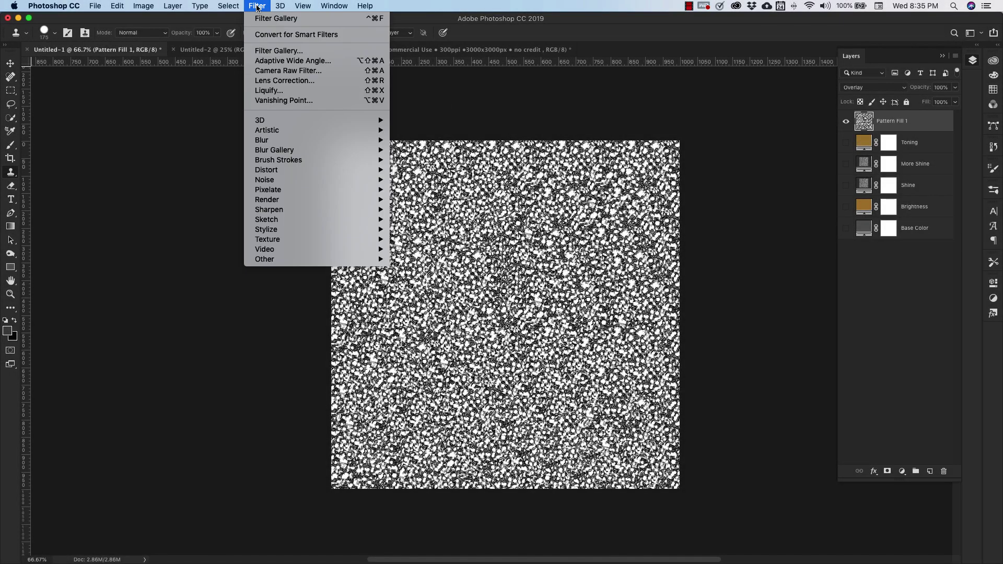
{"action": "mouse_move", "coordinate": [345, 260]}
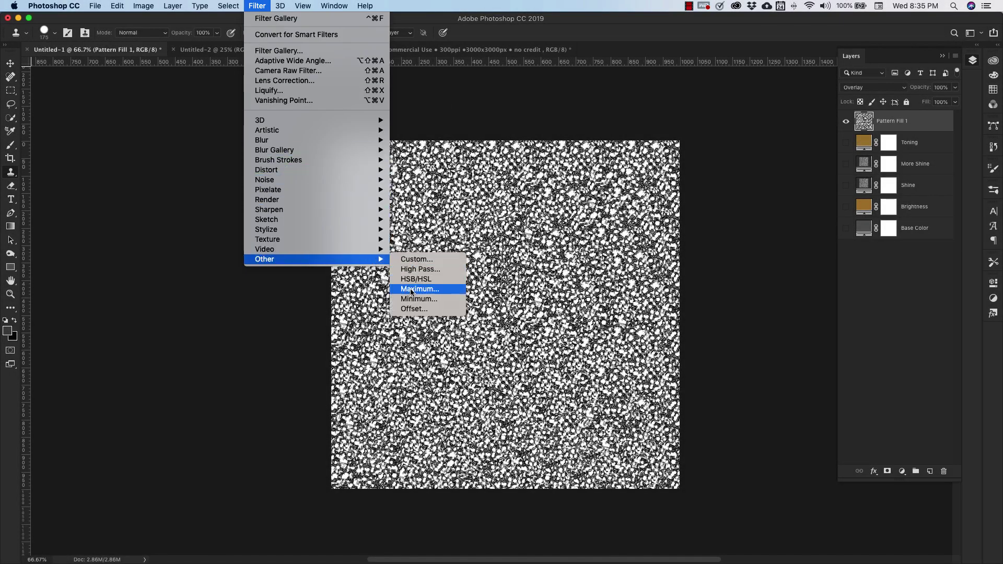
{"action": "left_click", "coordinate": [415, 309]}
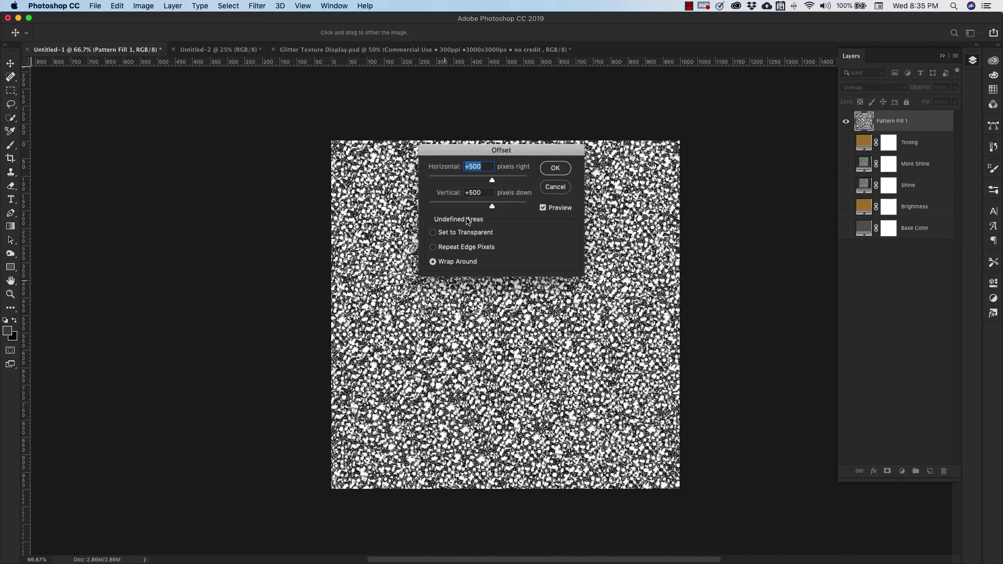
{"action": "left_click_drag", "start_coordinate": [465, 149], "coordinate": [161, 124]}
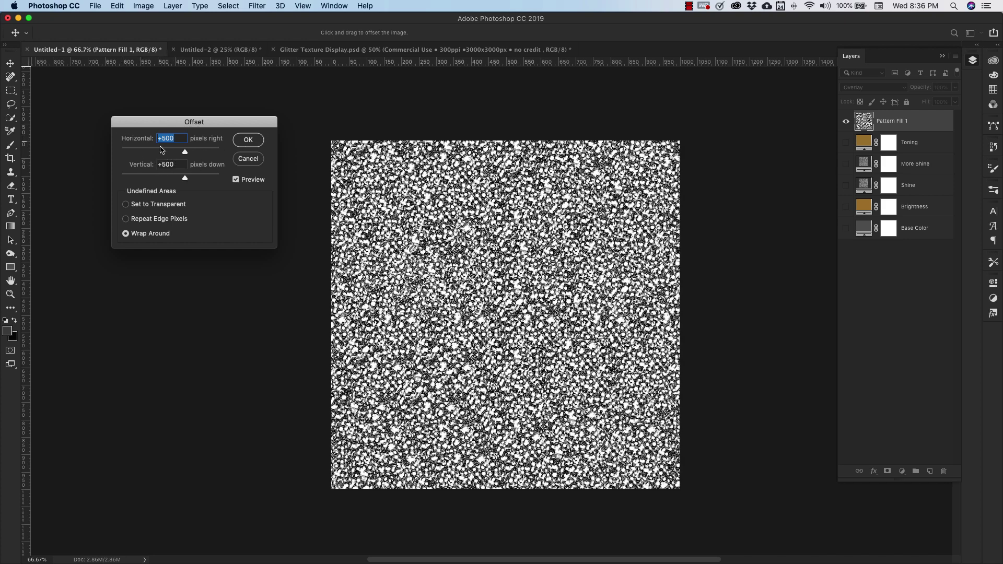
{"action": "left_click", "coordinate": [248, 140]}
{"action": "key", "text": "s"}
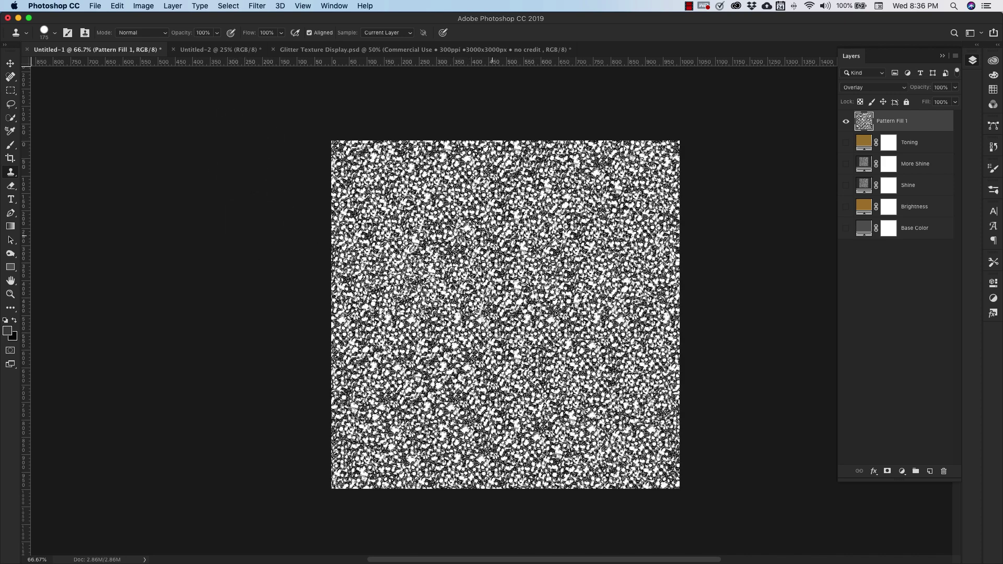
Clone over the seam near the canvas centre and turn the toning and shine layers back on.
{"action": "left_click", "coordinate": [535, 365], "text": "alt"}
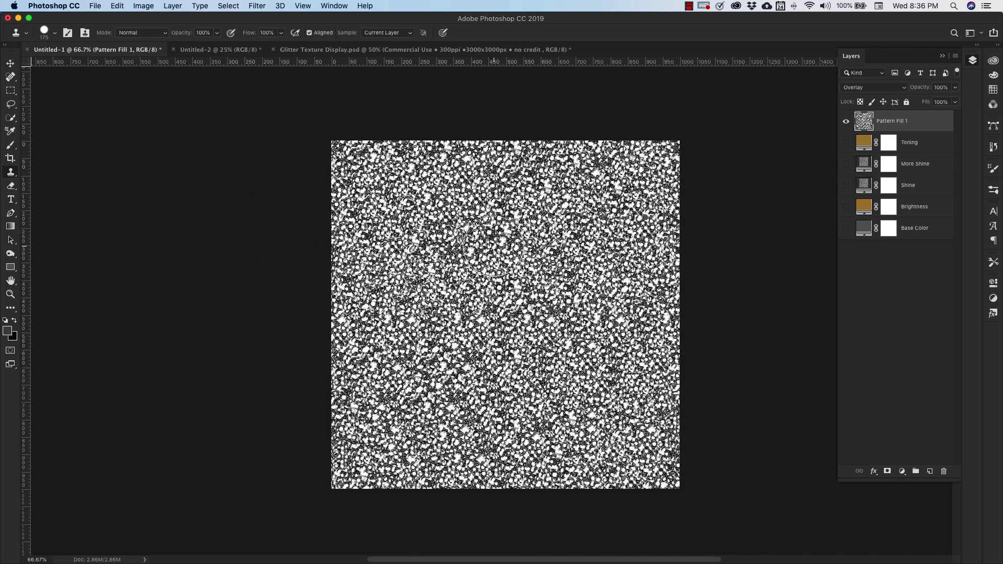
{"action": "mouse_move", "coordinate": [494, 244]}
{"action": "left_mouse_down"}
{"action": "mouse_move", "coordinate": [461, 282]}
{"action": "mouse_move", "coordinate": [522, 345]}
{"action": "mouse_move", "coordinate": [606, 322]}
{"action": "mouse_move", "coordinate": [423, 374]}
{"action": "mouse_move", "coordinate": [376, 363]}
{"action": "mouse_move", "coordinate": [445, 404]}
{"action": "mouse_move", "coordinate": [454, 323]}
{"action": "mouse_move", "coordinate": [411, 289]}
{"action": "mouse_move", "coordinate": [419, 406]}
{"action": "mouse_move", "coordinate": [426, 361]}
{"action": "mouse_move", "coordinate": [467, 334]}
{"action": "mouse_move", "coordinate": [459, 296]}
{"action": "left_mouse_up"}
{"action": "left_click_drag", "start_coordinate": [846, 144], "coordinate": [846, 230]}
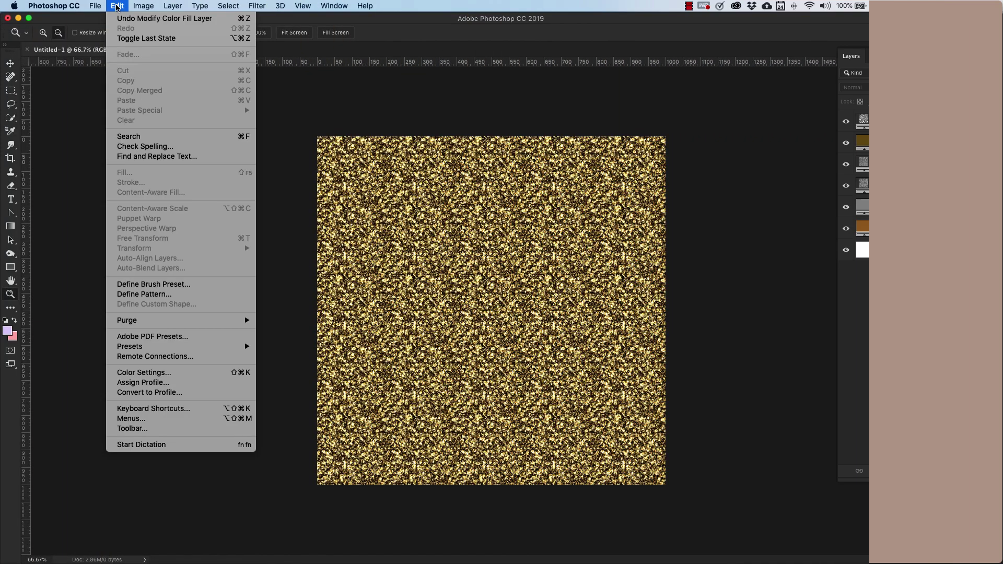
Define the gold texture as a new pattern, naming it 'Go'.
{"action": "left_click", "coordinate": [141, 294]}
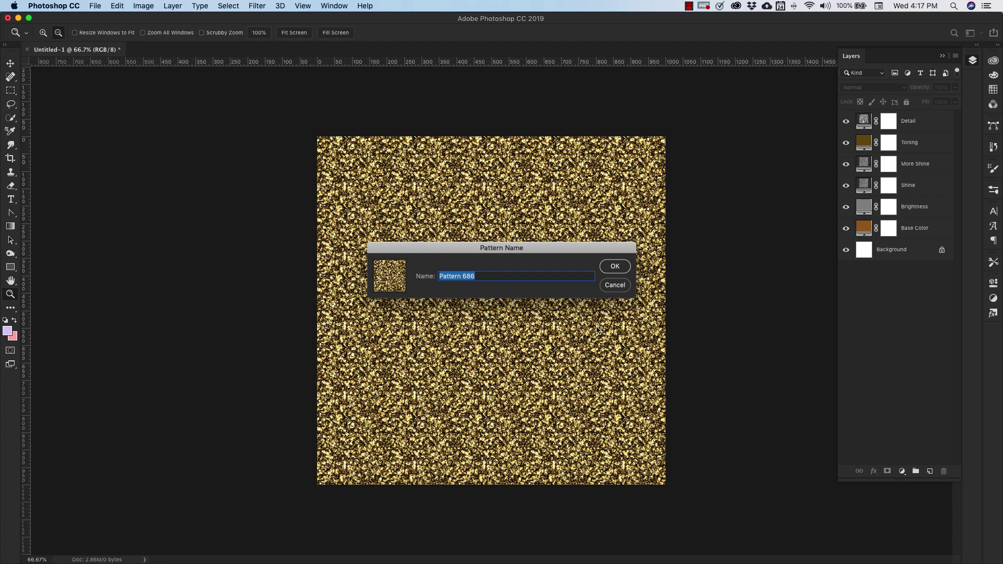
{"action": "type", "text": "Gold Glitter"}
{"action": "left_click", "coordinate": [615, 266]}
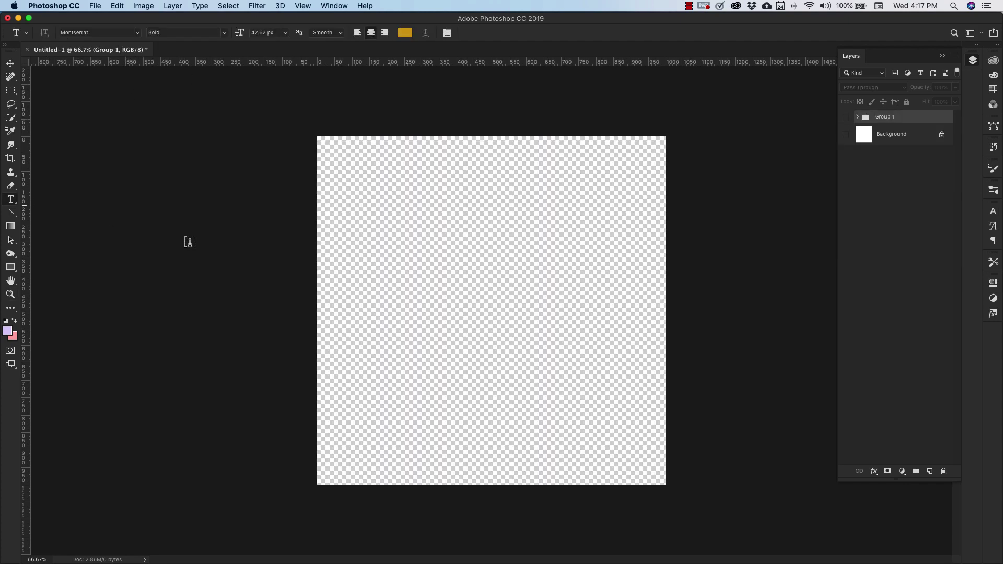
Type 'Glitter' on the canvas and scale it up to span the upper canvas.
{"action": "left_click", "coordinate": [416, 233]}
{"action": "type", "text": "Glitter"}
{"action": "key", "text": "ctrl+Return"}
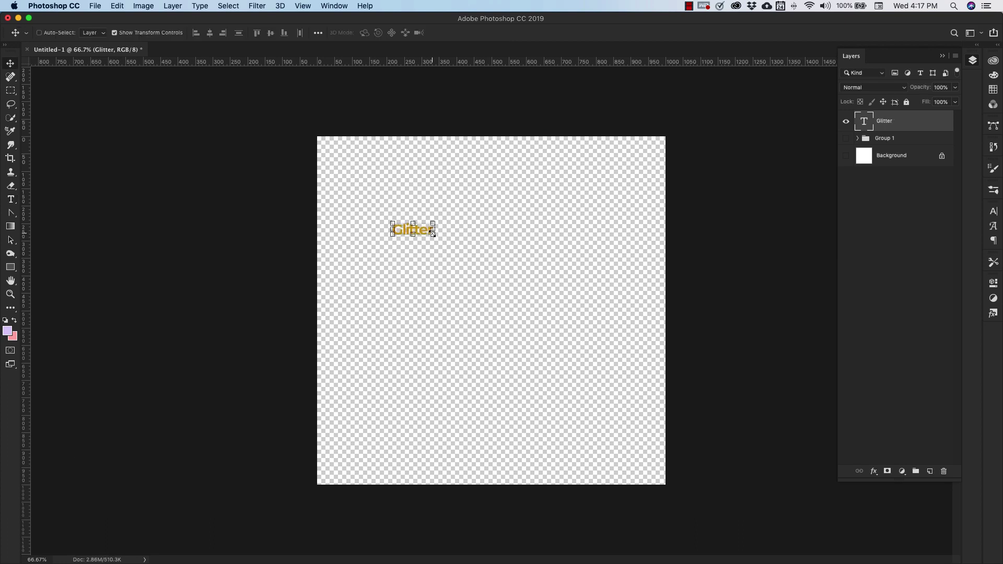
{"action": "key", "text": "ctrl+t"}
{"action": "left_click_drag", "start_coordinate": [432, 227], "coordinate": [656, 405]}
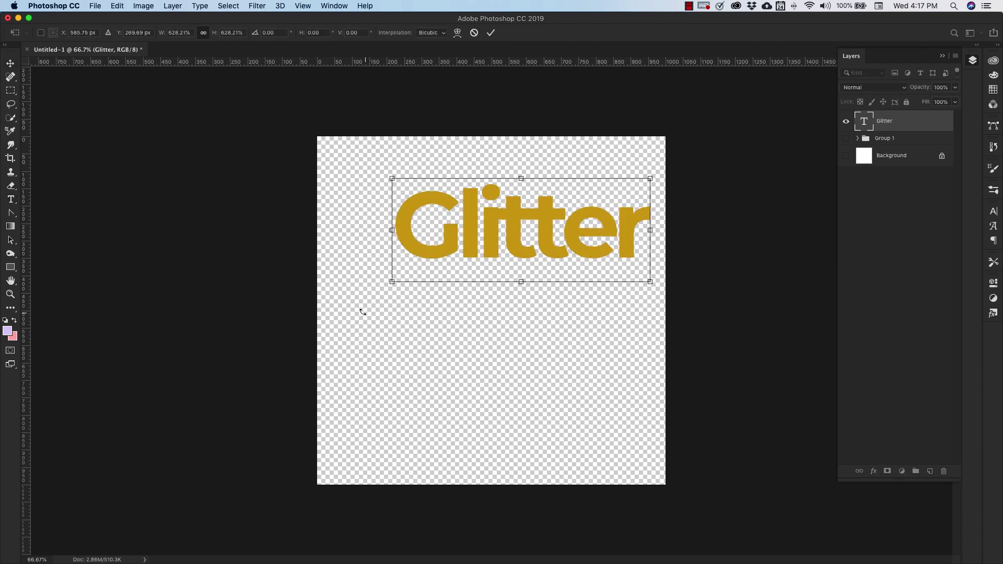
{"action": "left_click_drag", "start_coordinate": [388, 285], "coordinate": [336, 313]}
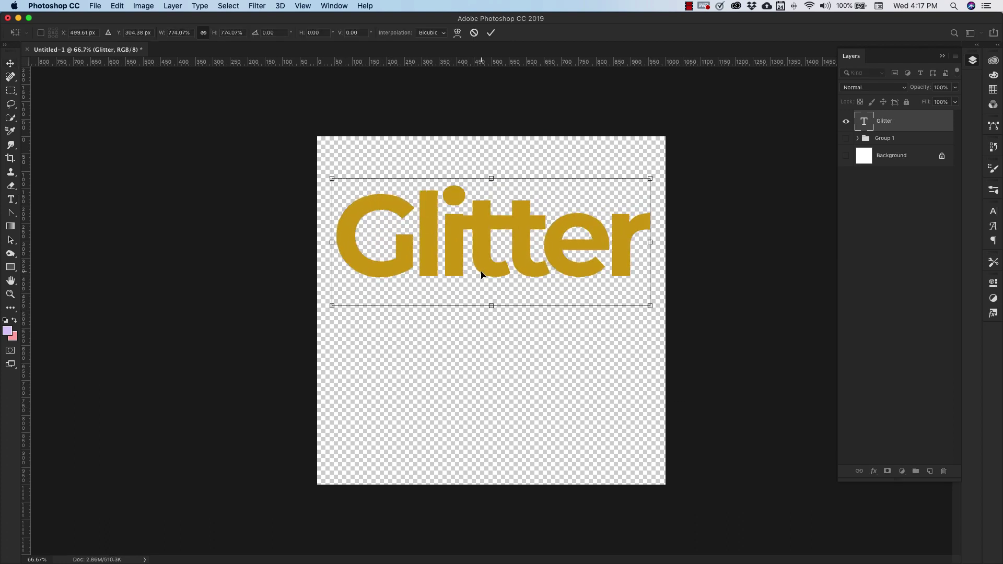
{"action": "key", "text": "Return"}
Set the Glitter text in the Willona script font.
{"action": "left_click", "coordinate": [993, 211]}
{"action": "left_click", "coordinate": [899, 226]}
{"action": "left_click", "coordinate": [815, 261]}
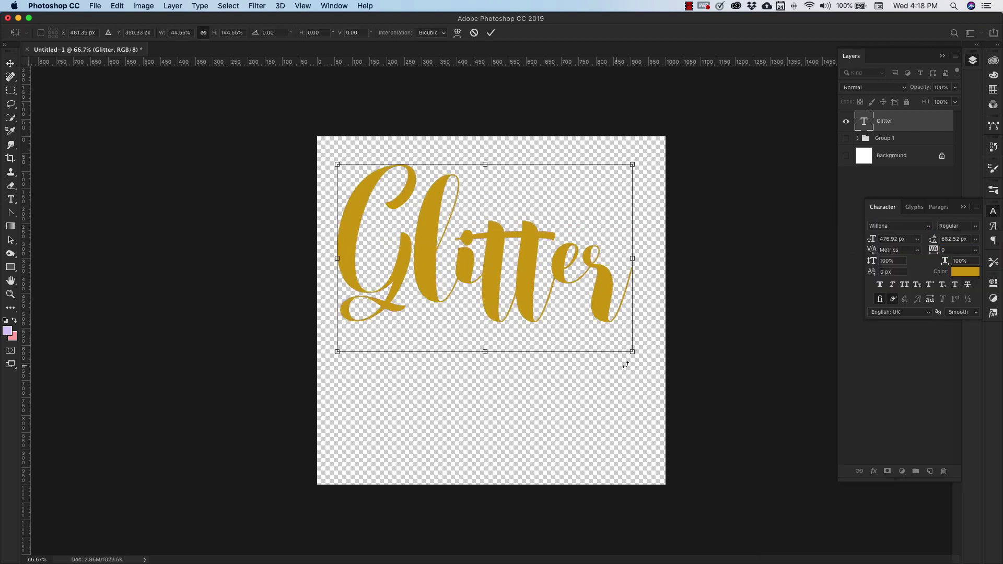
{"action": "double_click", "coordinate": [924, 121]}
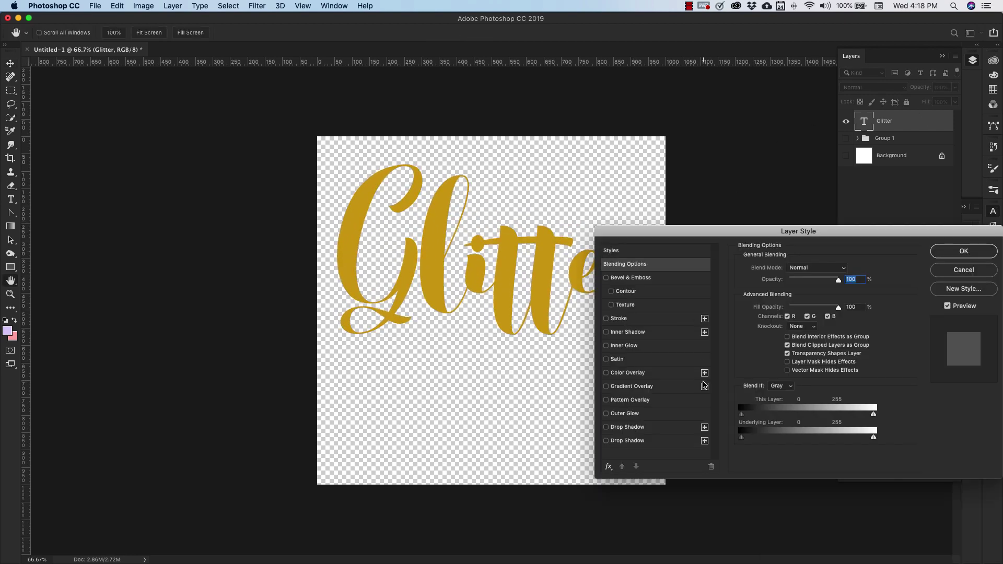
Give the Glitter text a gold glitter Pattern Overlay at 100% scale.
{"action": "left_click", "coordinate": [623, 401]}
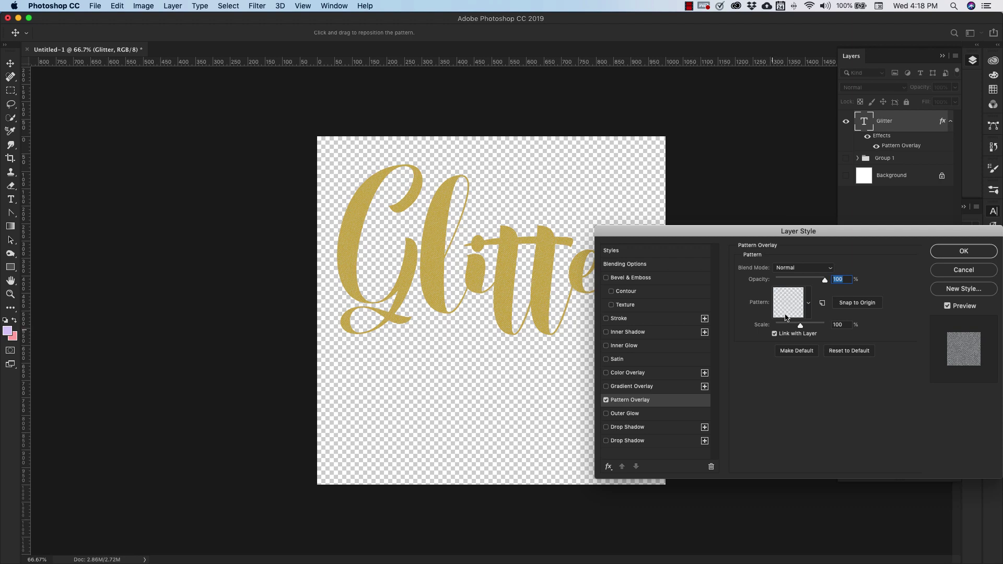
{"action": "left_click", "coordinate": [806, 309]}
{"action": "left_click", "coordinate": [754, 384]}
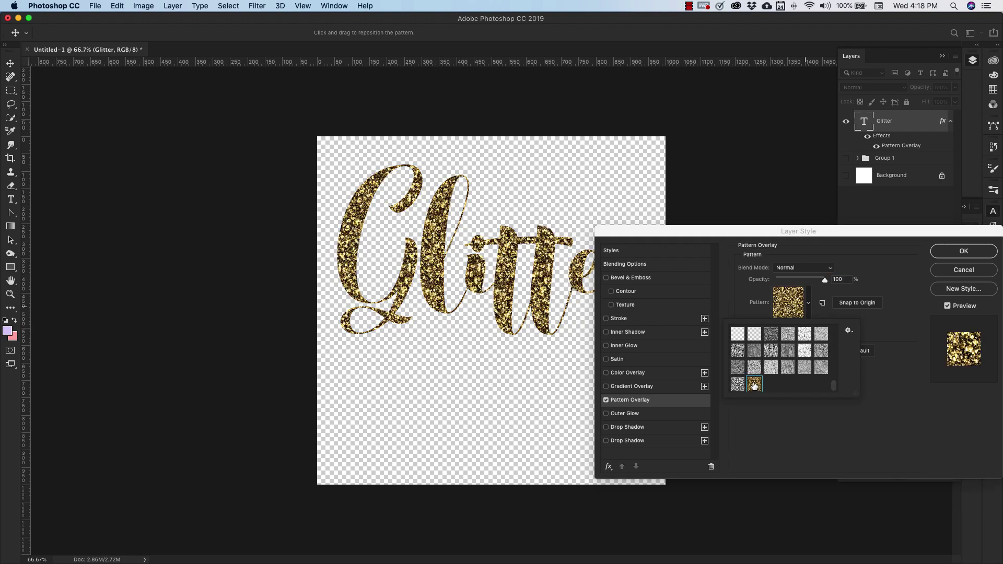
{"action": "left_click", "coordinate": [893, 330]}
{"action": "left_click_drag", "start_coordinate": [800, 326], "coordinate": [787, 326]}
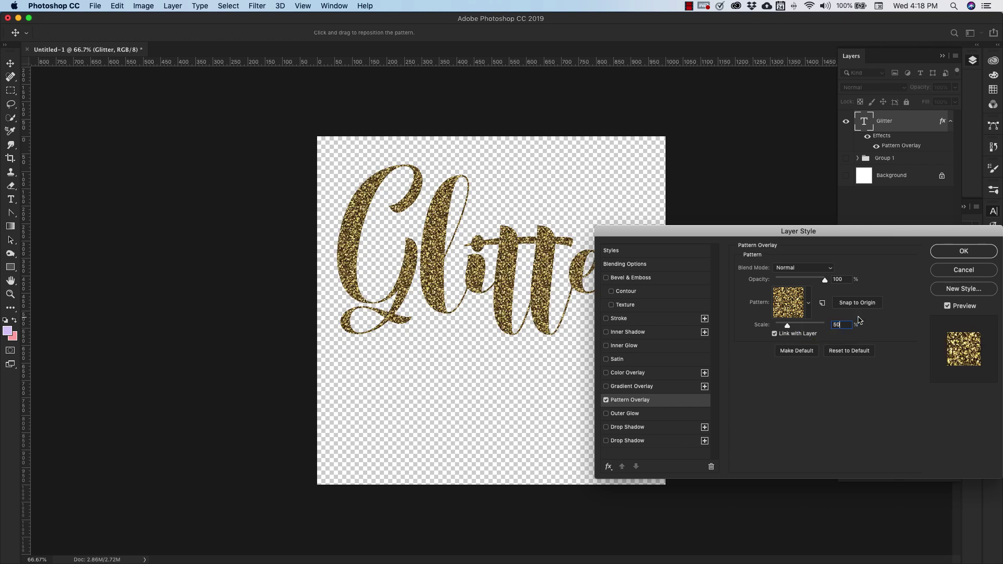
{"action": "key", "text": "BackSpace"}
{"action": "type", "text": "75"}
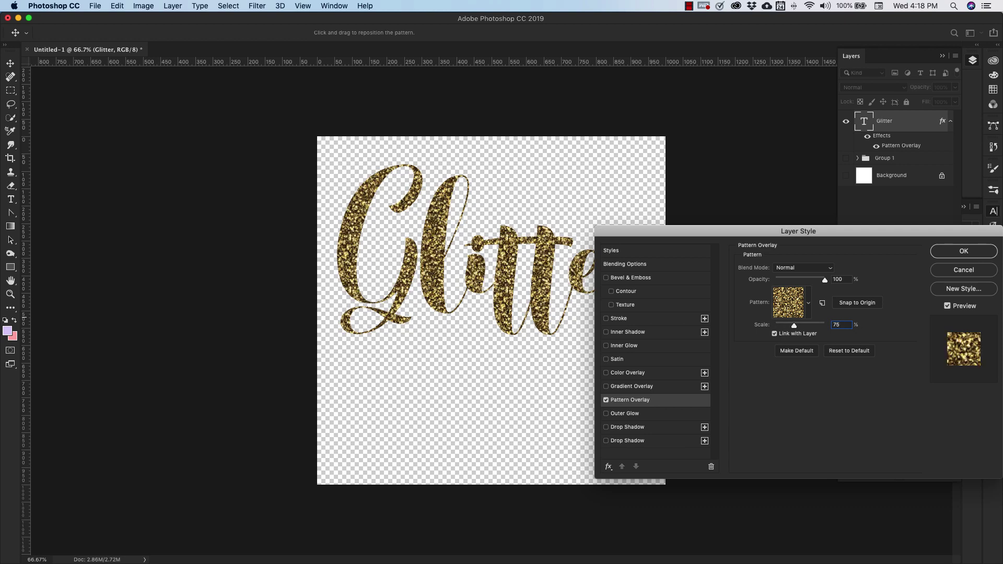
{"action": "key", "text": "BackSpace"}
{"action": "key", "text": "BackSpace"}
{"action": "type", "text": "100"}
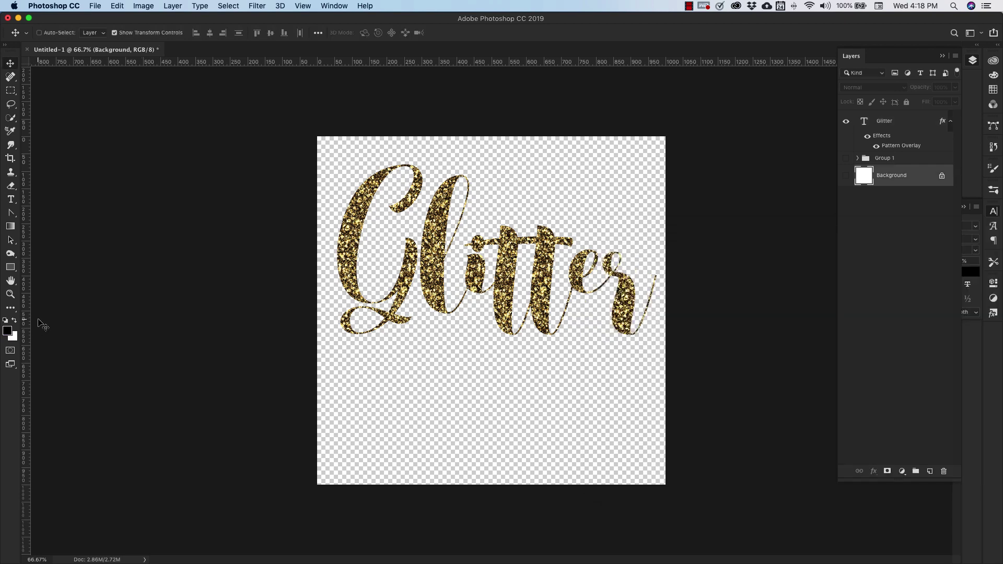
{"action": "key", "text": "x"}
{"action": "key", "text": "super"}
Fill the Background black and add a new Layer 1 with the glitter Pattern Overlay.
{"action": "left_click", "coordinate": [846, 175]}
{"action": "key", "text": "super+BackSpace"}
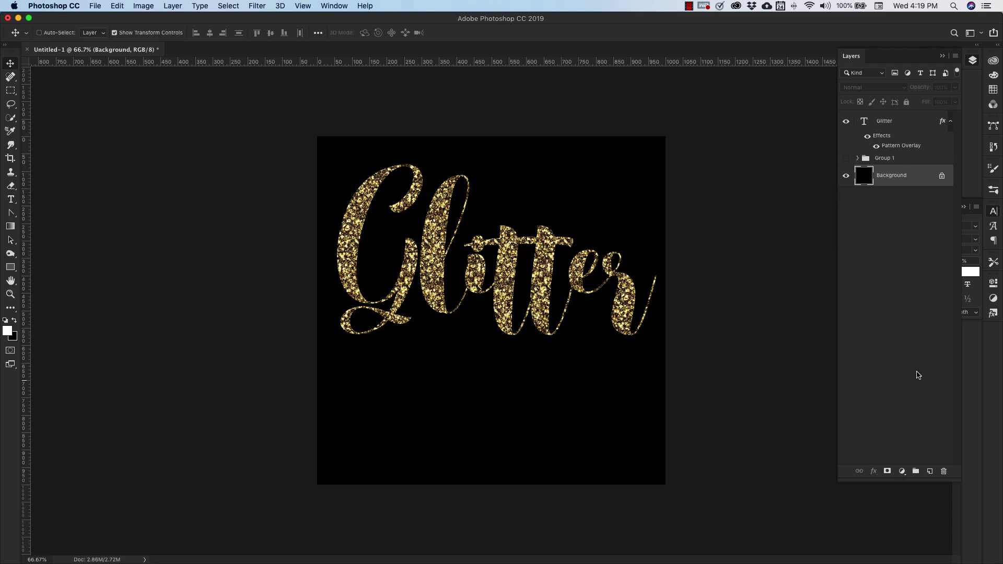
{"action": "left_click", "coordinate": [927, 473]}
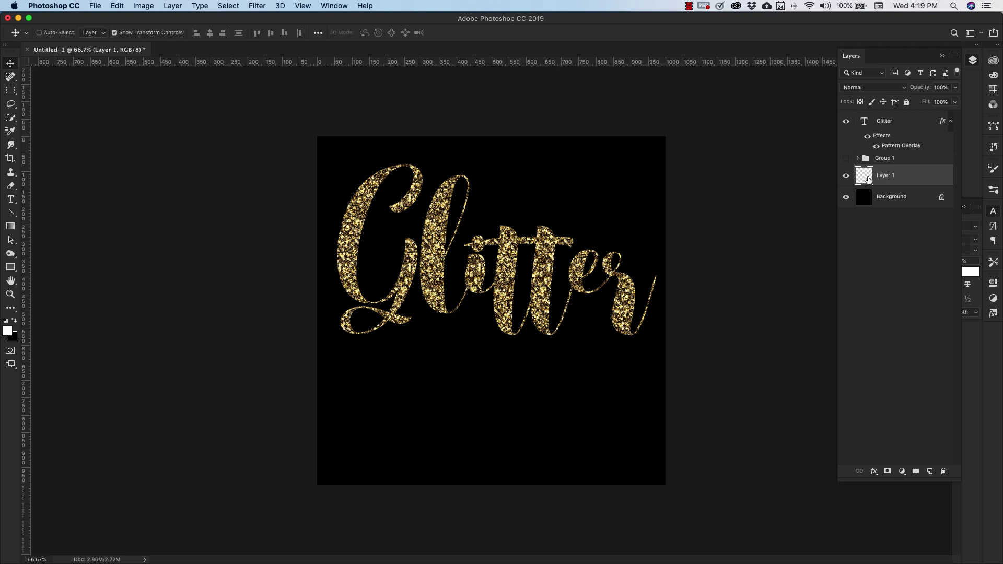
{"action": "double_click", "coordinate": [931, 178]}
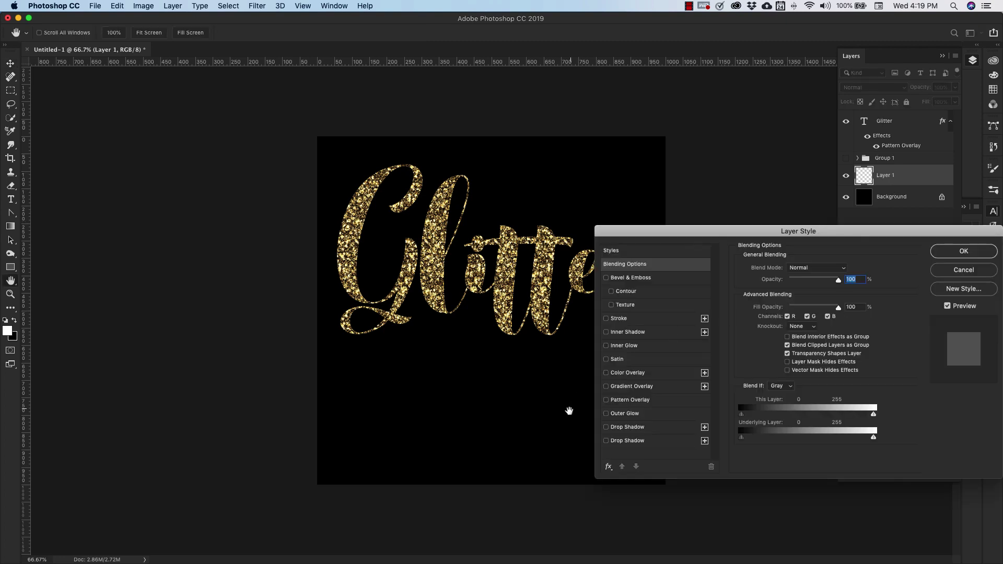
{"action": "left_click", "coordinate": [625, 401]}
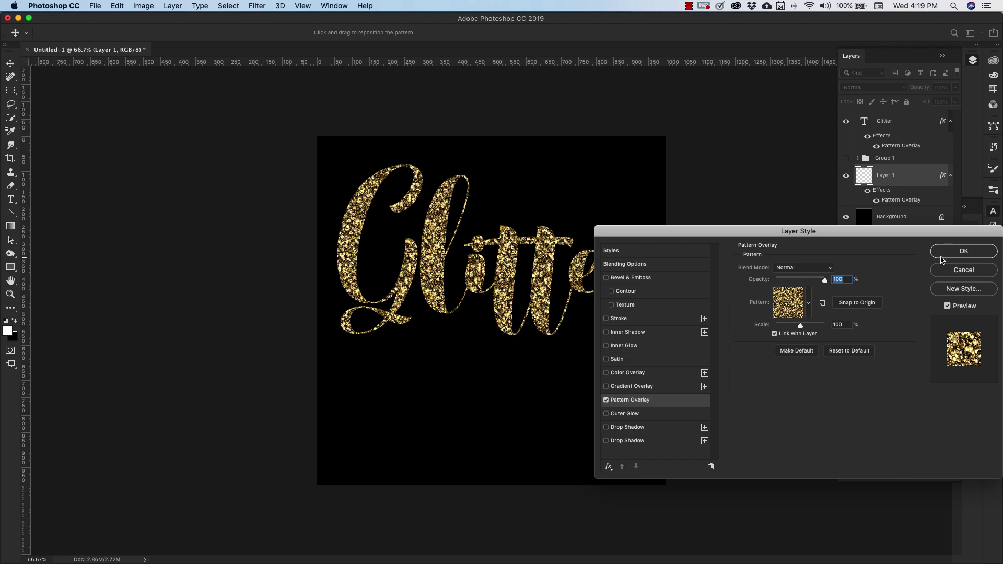
{"action": "left_click", "coordinate": [963, 251]}
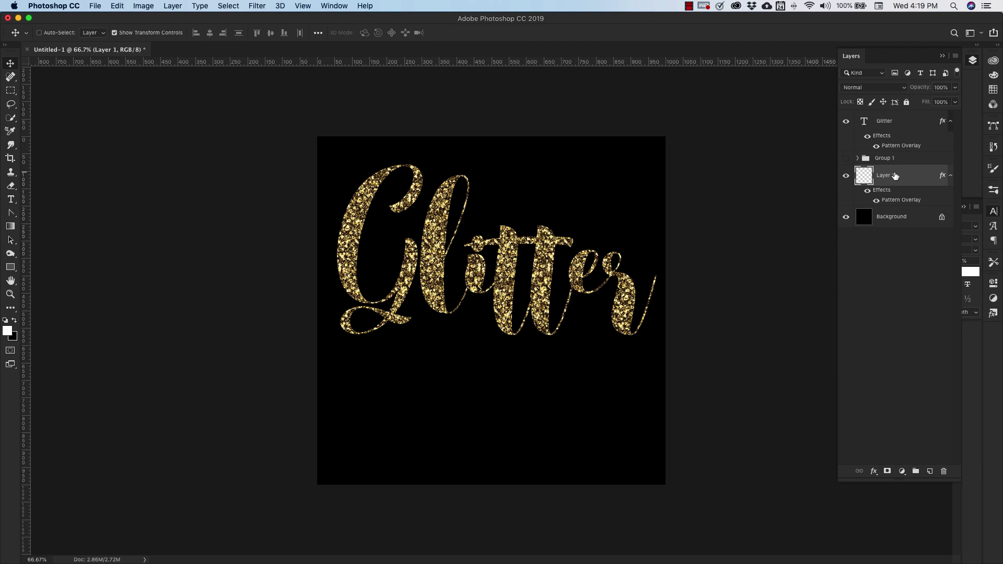
Try scattered star and spiral brushes on the lower canvas, undoing both.
{"action": "left_click", "coordinate": [993, 192]}
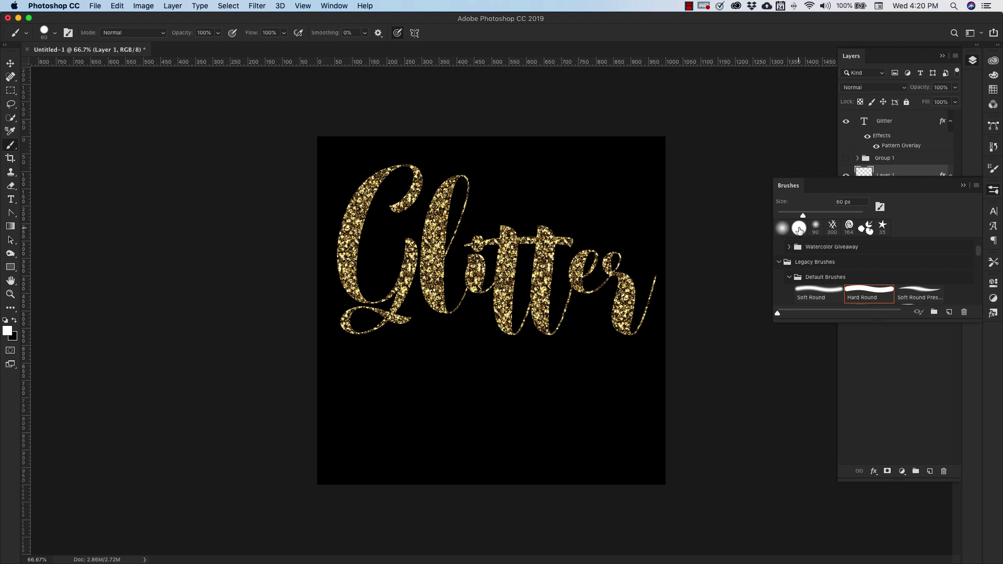
{"action": "mouse_move", "coordinate": [404, 454]}
{"action": "left_mouse_down"}
{"action": "mouse_move", "coordinate": [376, 388]}
{"action": "mouse_move", "coordinate": [428, 387]}
{"action": "mouse_move", "coordinate": [500, 424]}
{"action": "mouse_move", "coordinate": [595, 428]}
{"action": "left_mouse_up"}
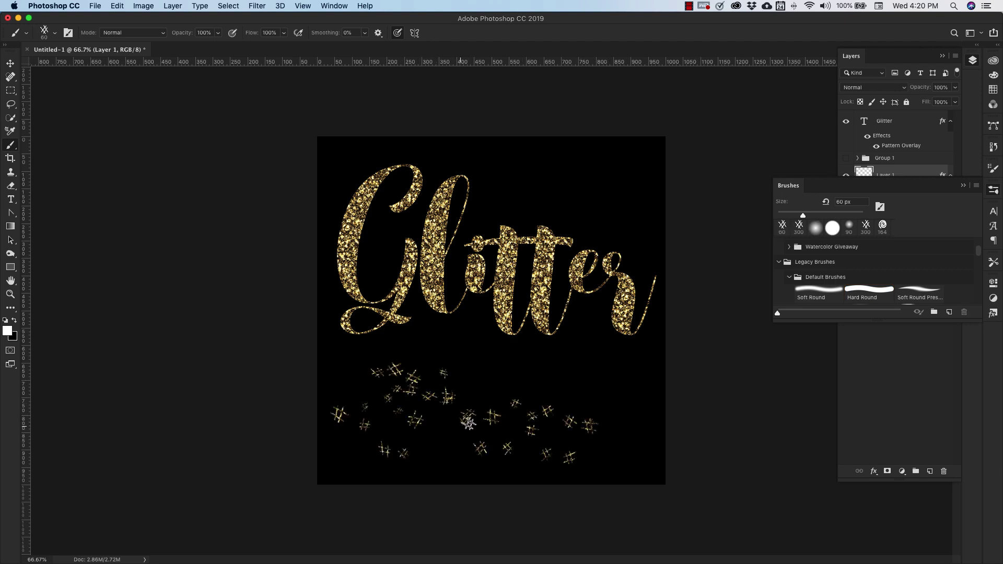
{"action": "key", "text": "super+z"}
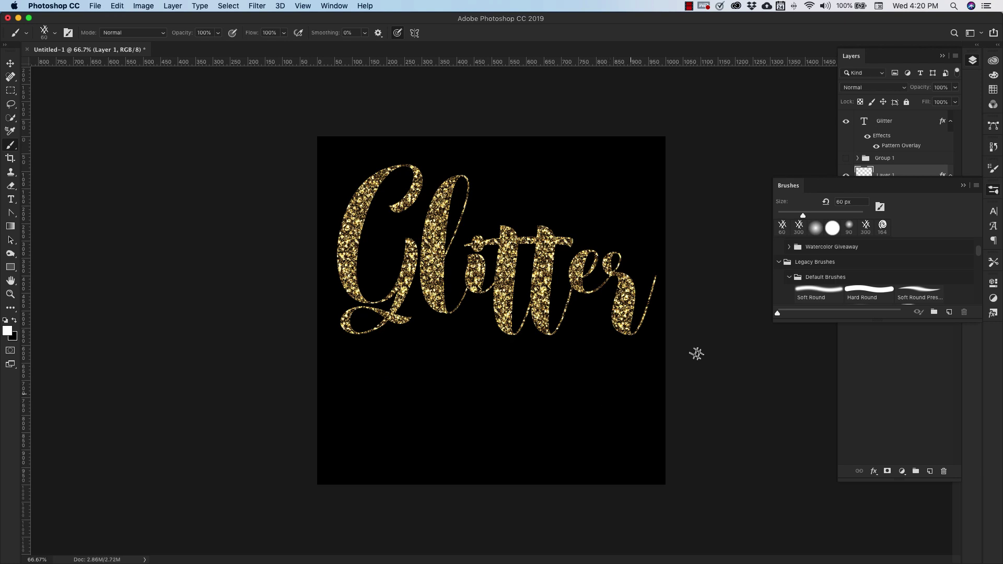
{"action": "left_click", "coordinate": [883, 228]}
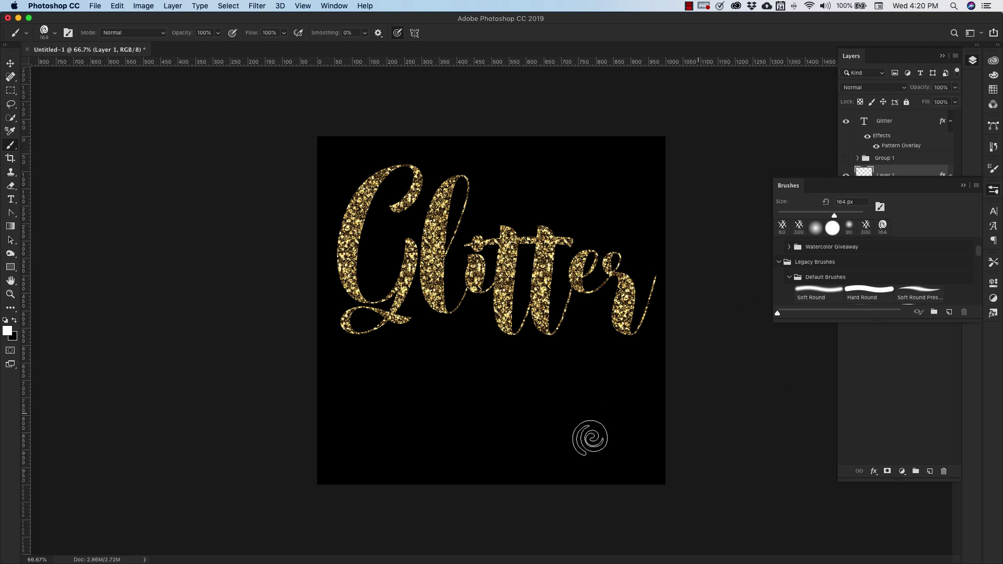
{"action": "mouse_move", "coordinate": [364, 401]}
{"action": "left_mouse_down"}
{"action": "mouse_move", "coordinate": [431, 373]}
{"action": "mouse_move", "coordinate": [481, 410]}
{"action": "mouse_move", "coordinate": [543, 433]}
{"action": "mouse_move", "coordinate": [777, 414]}
{"action": "left_mouse_up"}
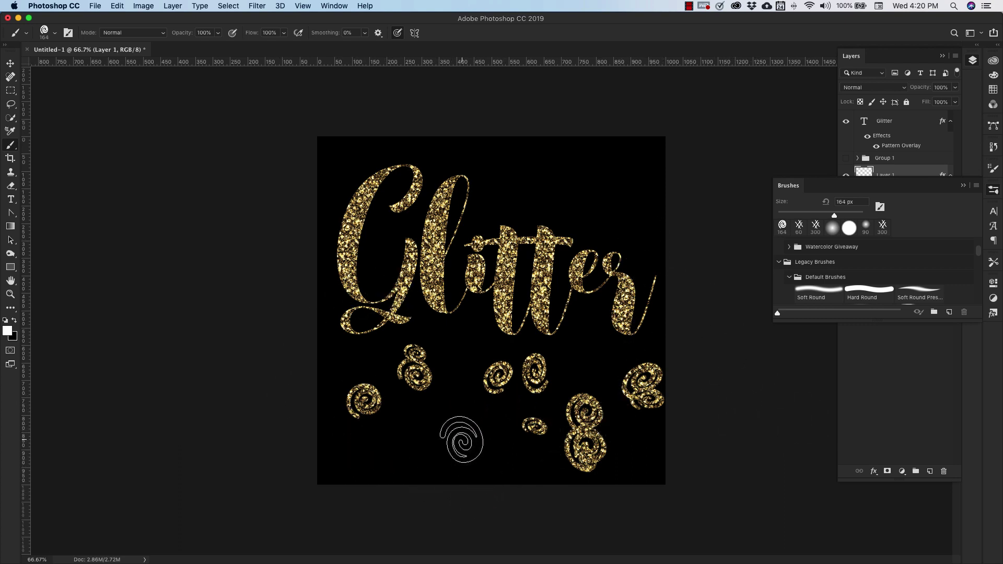
{"action": "key", "text": "super+z"}
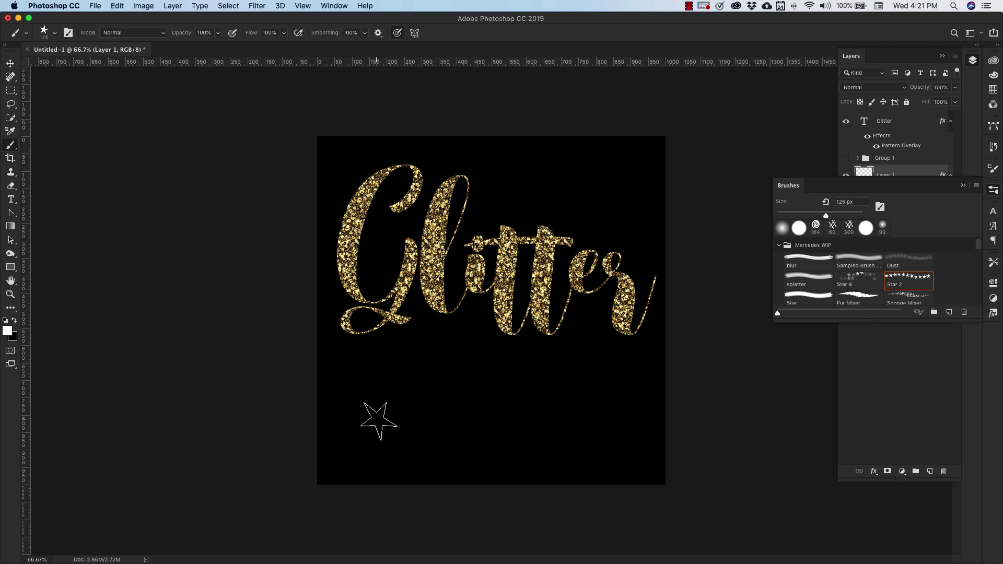
Paint star trails below the text and above it toward the upper right.
{"action": "left_click_drag", "start_coordinate": [357, 382], "coordinate": [605, 425]}
{"action": "left_click", "coordinate": [471, 150]}
{"action": "mouse_move", "coordinate": [513, 175]}
{"action": "left_mouse_down"}
{"action": "mouse_move", "coordinate": [609, 229]}
{"action": "mouse_move", "coordinate": [646, 226]}
{"action": "left_mouse_up"}
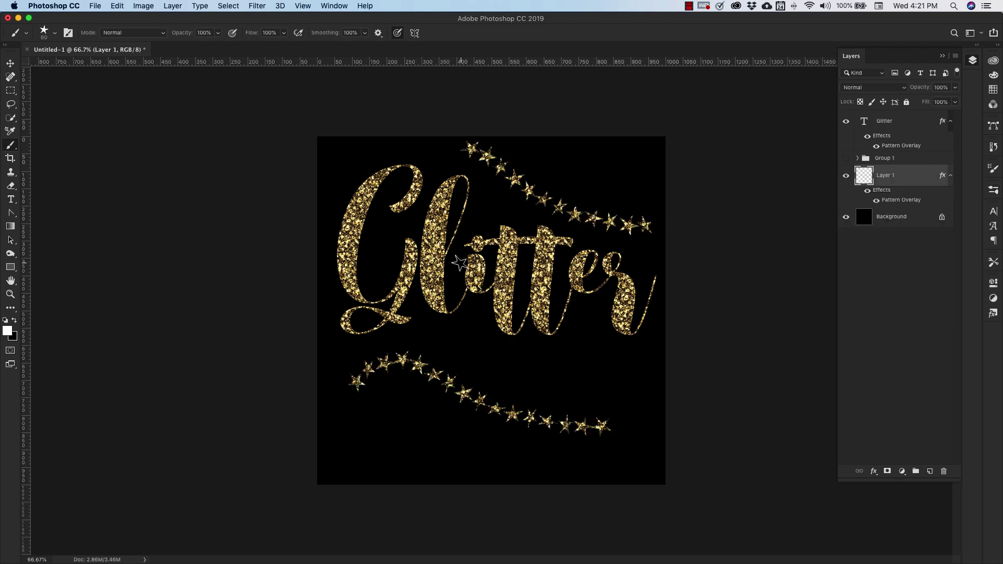